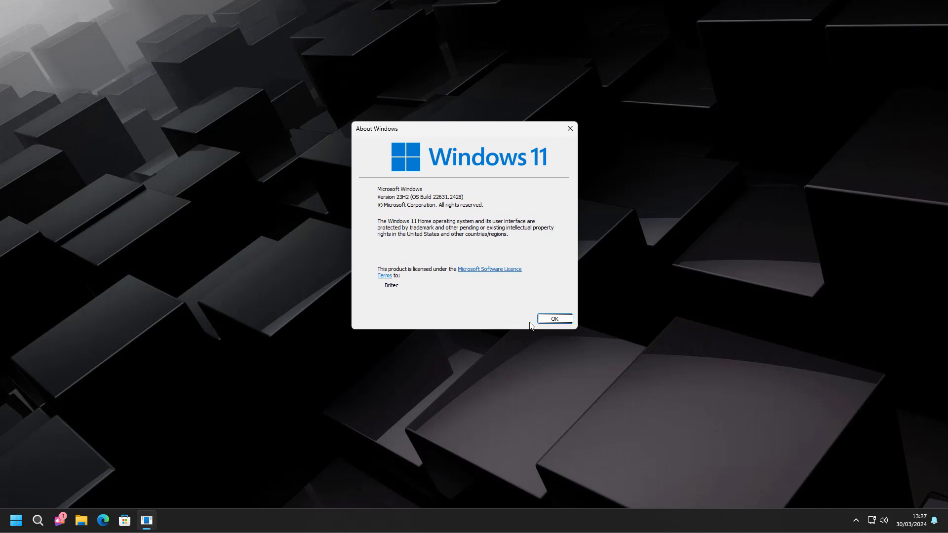
# - Close About Windows and review the Open-Shell Menu settings before closing them
pyautogui.click(547, 319)
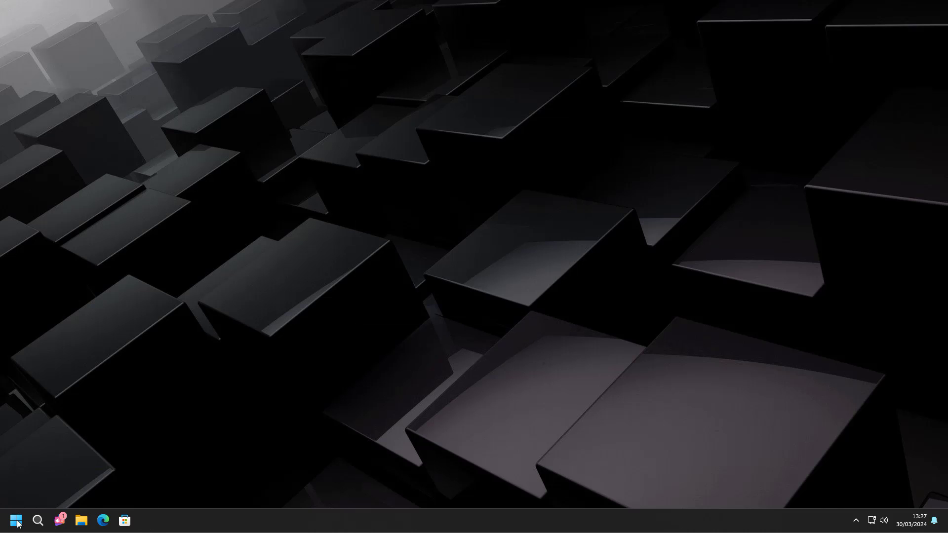
pyautogui.click(16, 521)
pyautogui.click(298, 508)
pyautogui.rightClick(16, 521)
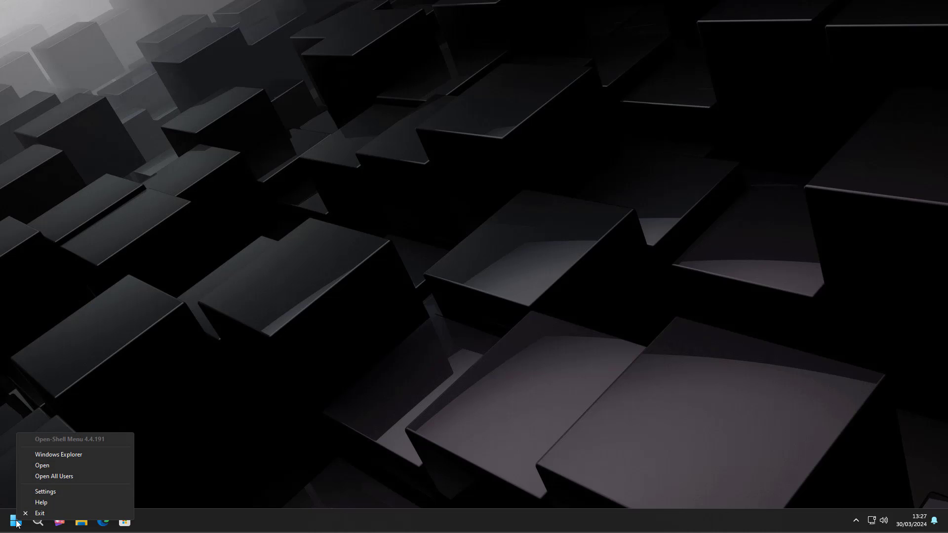
pyautogui.click(54, 491)
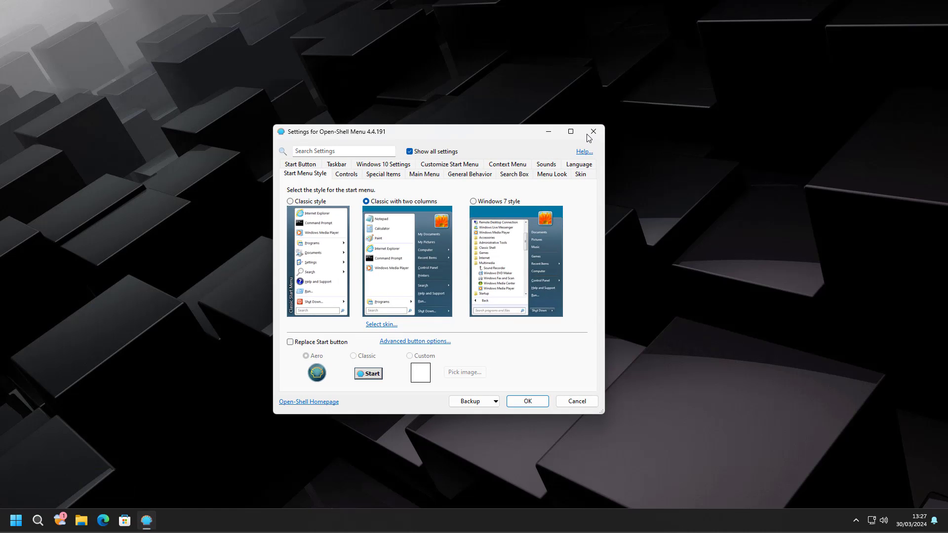
pyautogui.click(591, 132)
# - Compare the classic and Windows 11 Start menus, then launch Control Panel from the classic menu
pyautogui.click(16, 521)
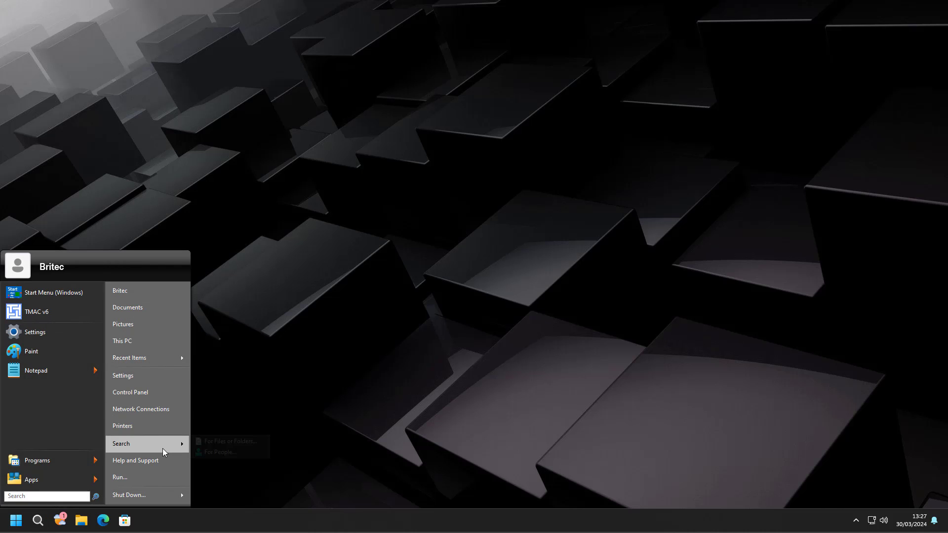
pyautogui.moveTo(163, 450)
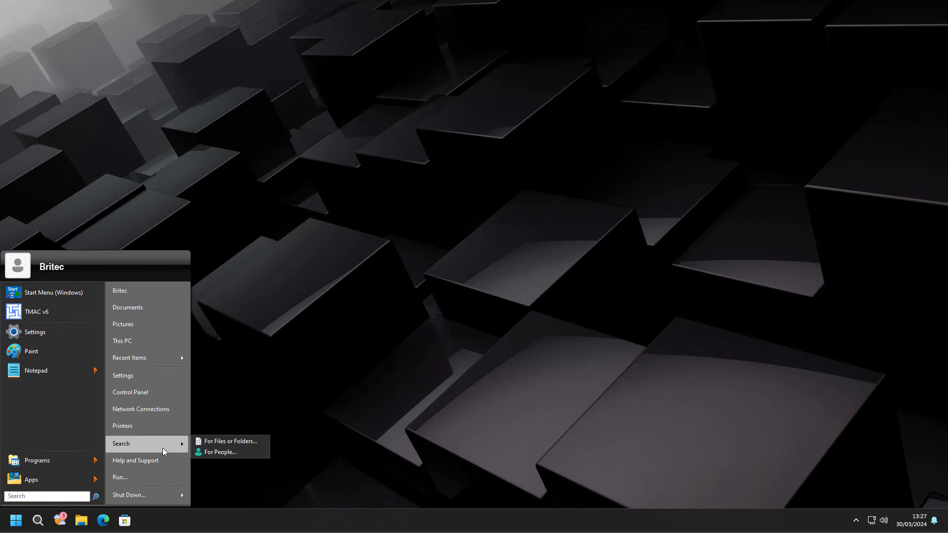
pyautogui.click(43, 300)
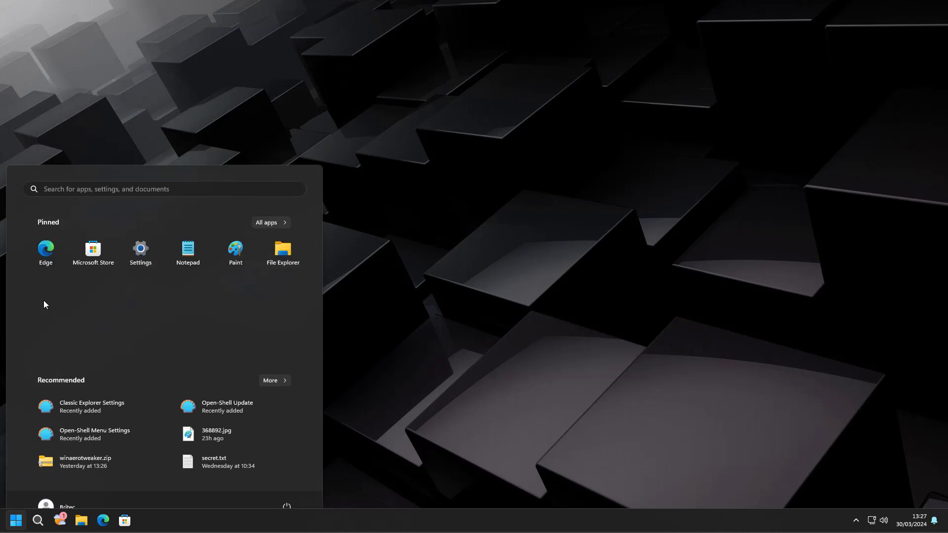
pyautogui.click(398, 371)
pyautogui.click(16, 520)
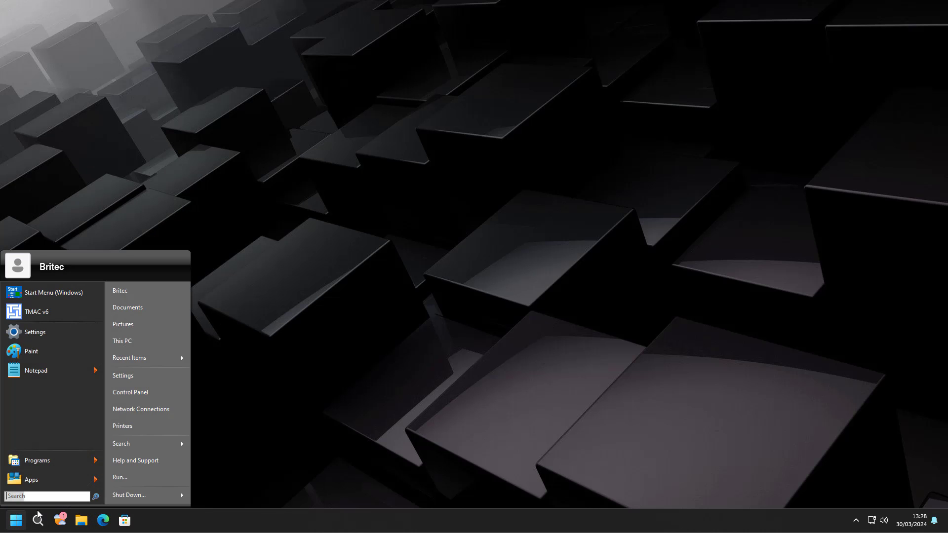
pyautogui.click(164, 393)
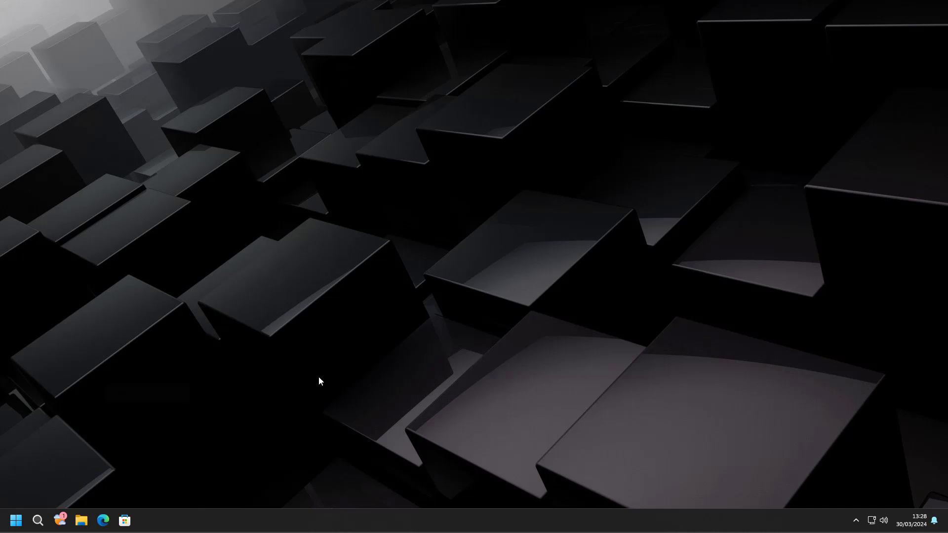
# - Make Control Panel taller, open Windows Tools over it, and select Computer Management
pyautogui.moveTo(453, 103); pyautogui.dragTo(460, 50)
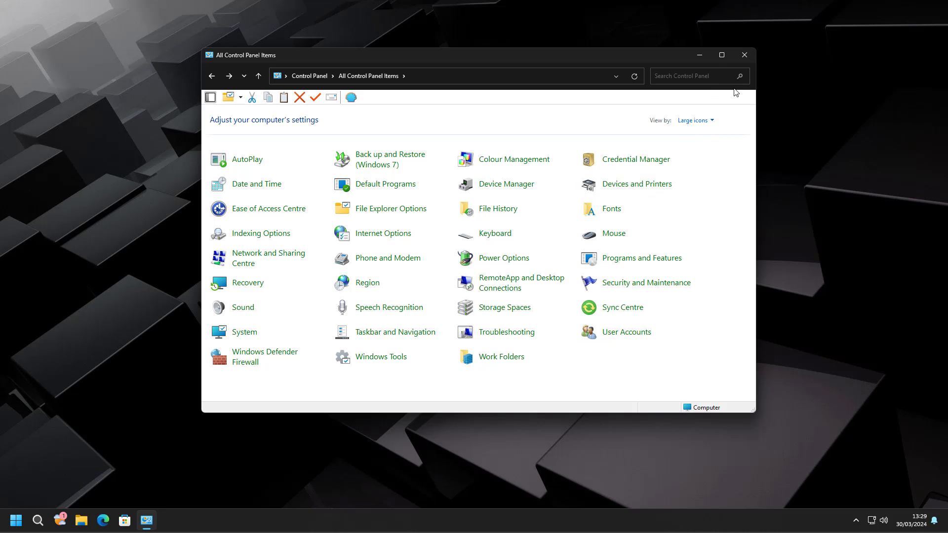
pyautogui.click(383, 358)
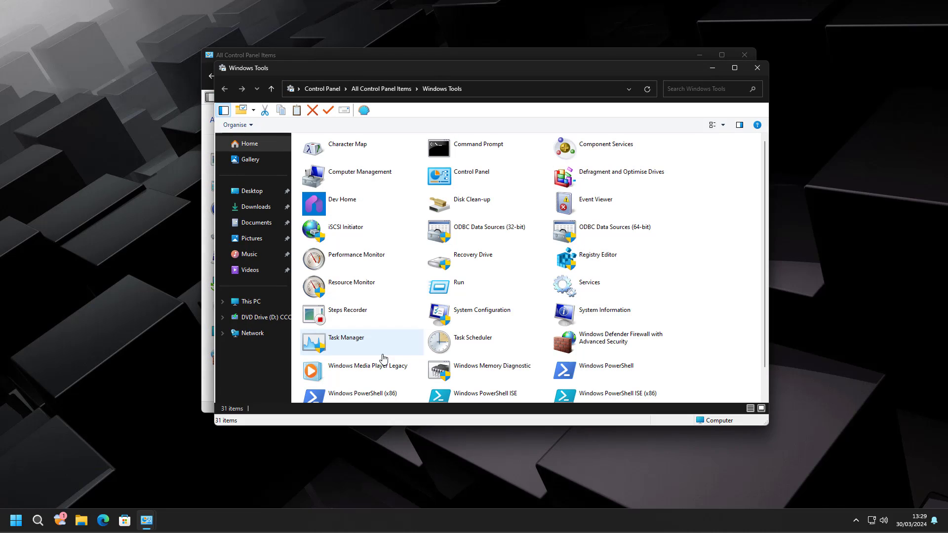
pyautogui.moveTo(529, 77); pyautogui.dragTo(512, 63)
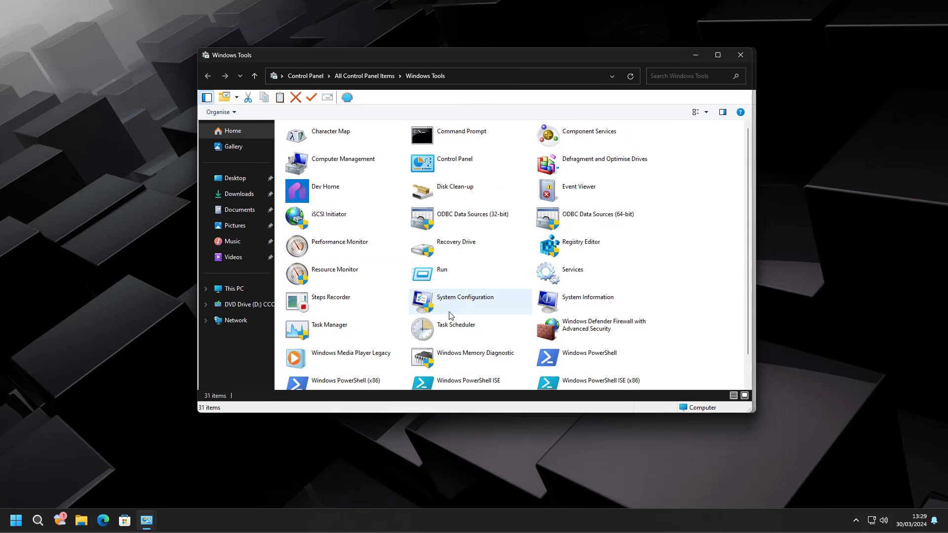
pyautogui.scroll(-1, 447, 317)
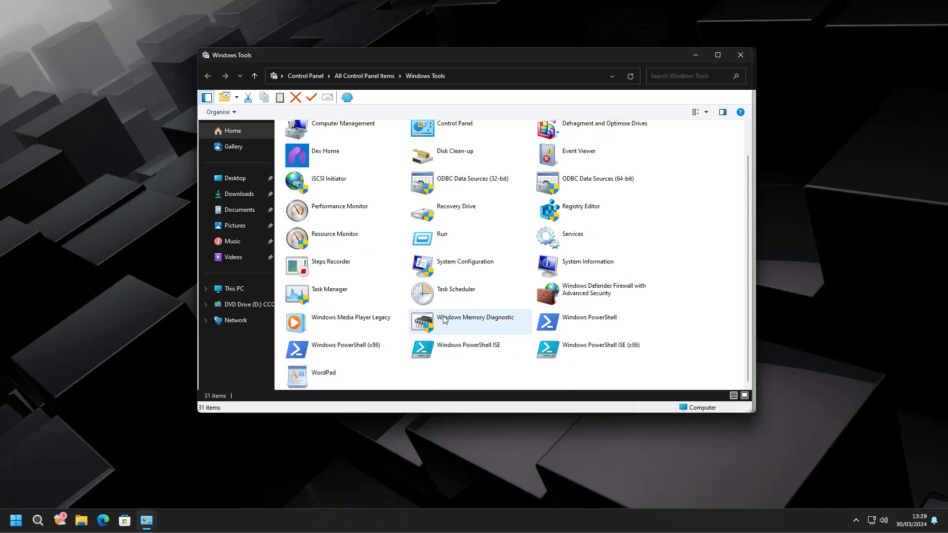
pyautogui.scroll(1, 612, 232)
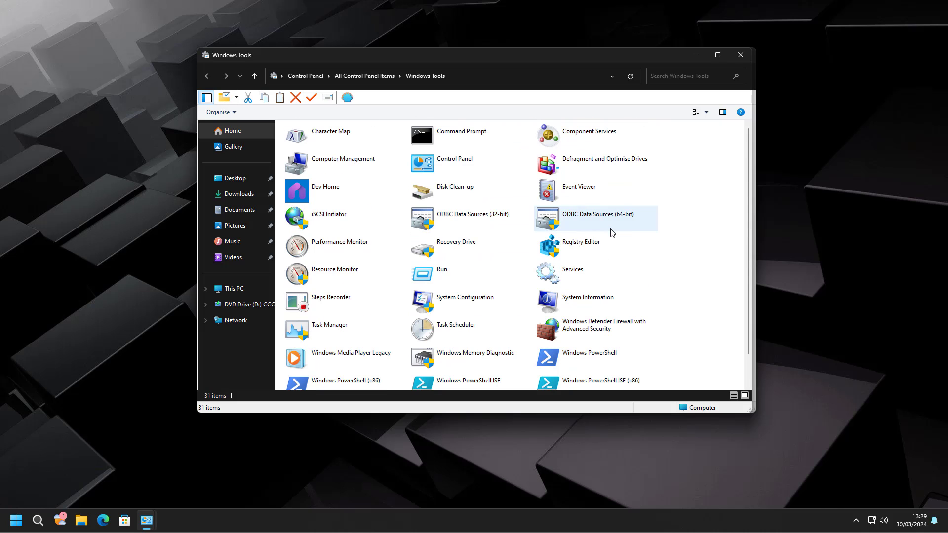
pyautogui.click(355, 165)
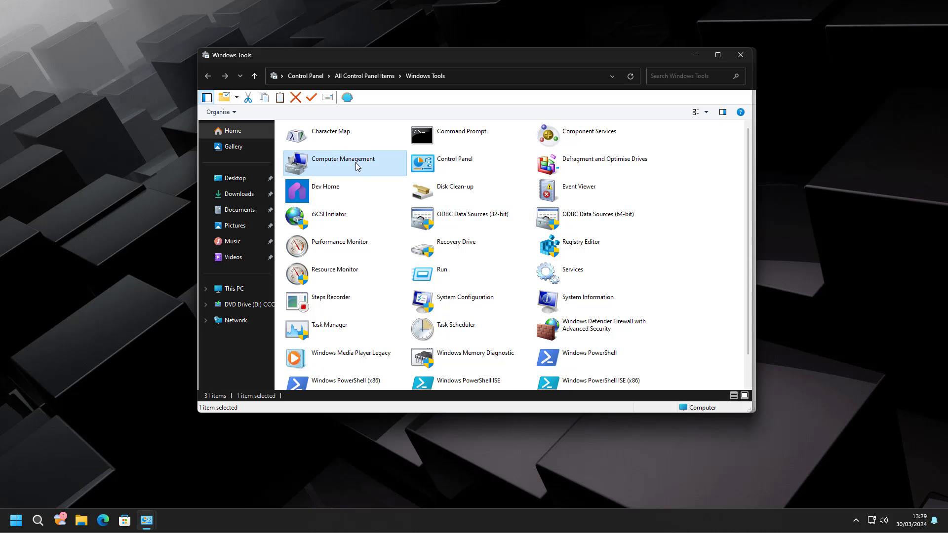
# - Launch Computer Management, close Windows Tools and Control Panel, and show Disk Management
pyautogui.doubleClick(358, 166)
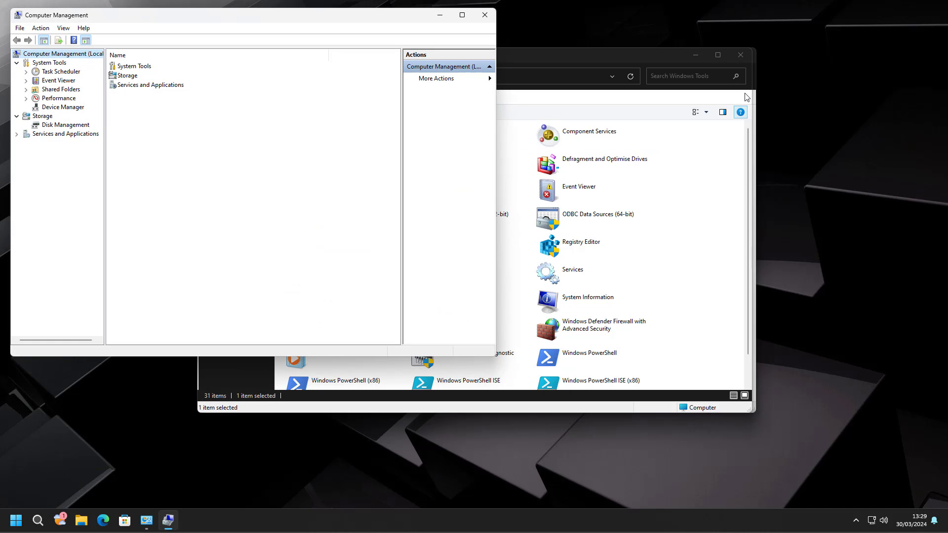
pyautogui.click(744, 57)
pyautogui.click(746, 58)
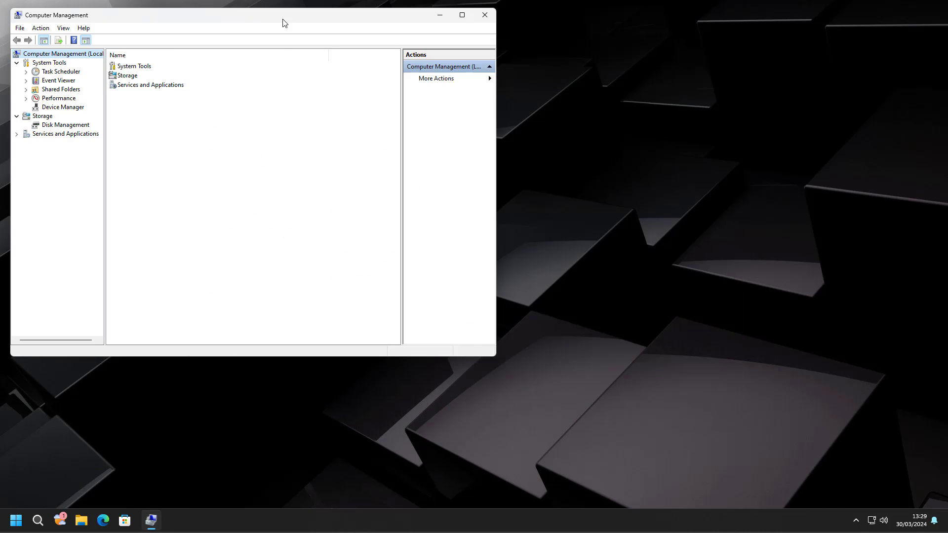
pyautogui.moveTo(275, 21); pyautogui.dragTo(467, 86)
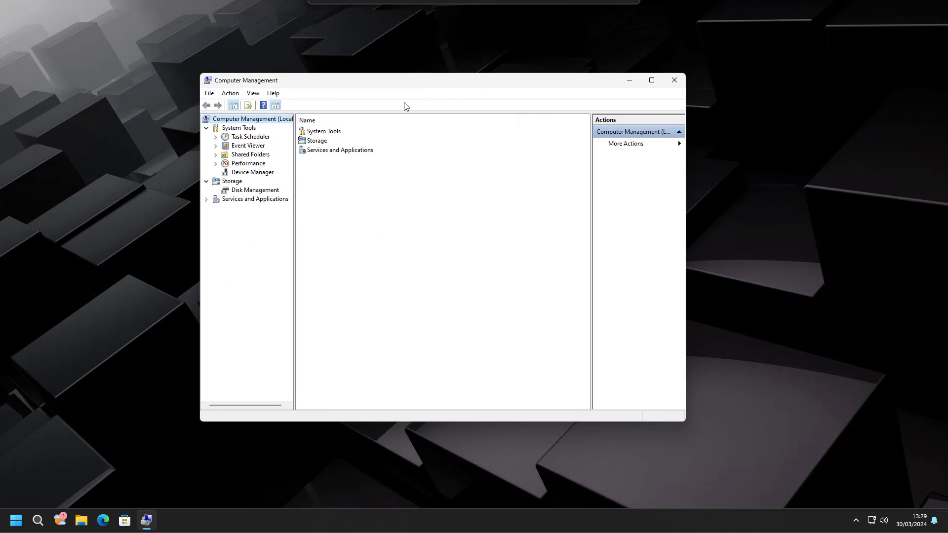
pyautogui.click(245, 192)
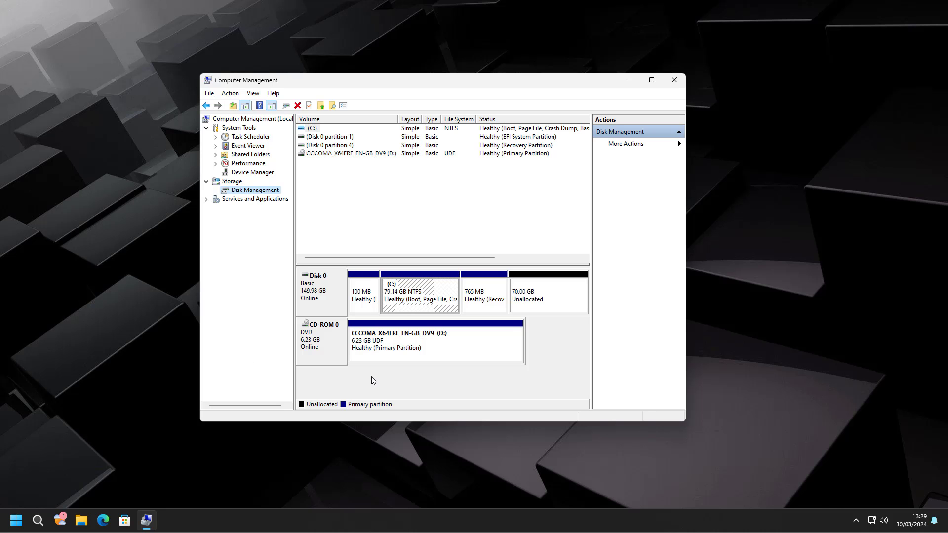
# - Inspect the 70.00 GB unallocated space and C:'s 60055 MB shrink amount, cancelling without changes
pyautogui.click(536, 302)
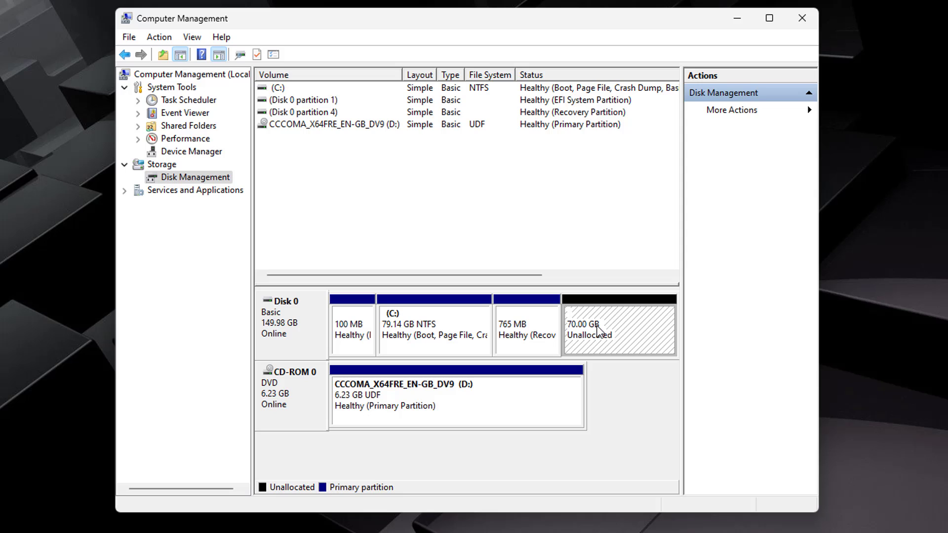
pyautogui.rightClick(592, 327)
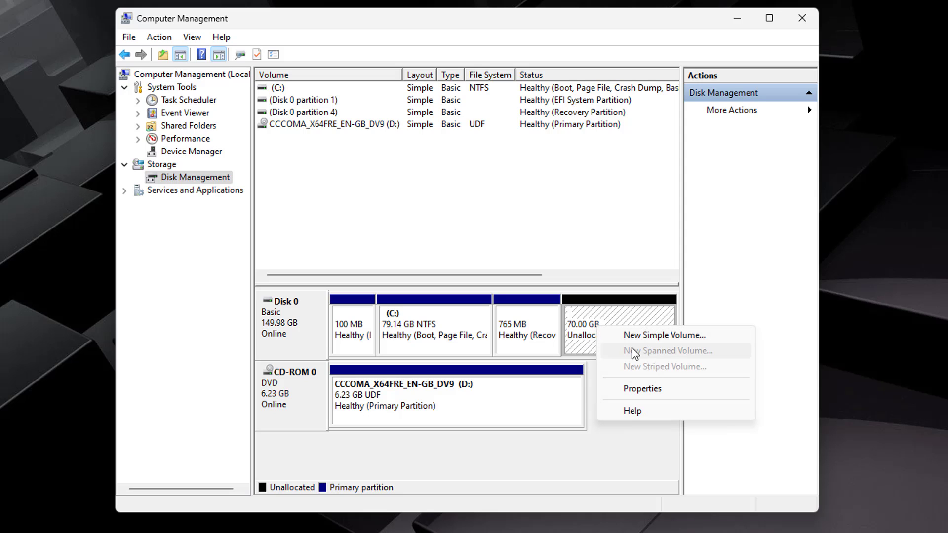
pyautogui.click(584, 319)
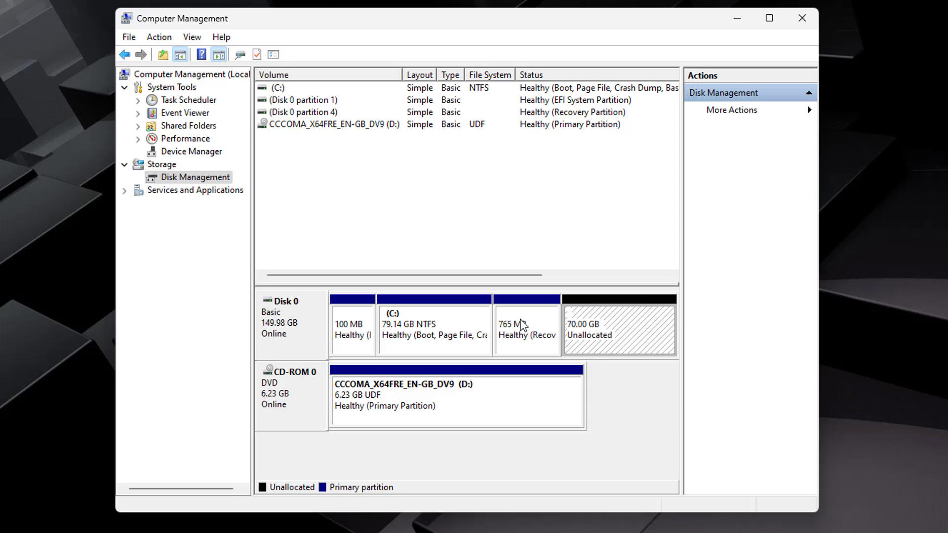
pyautogui.rightClick(445, 325)
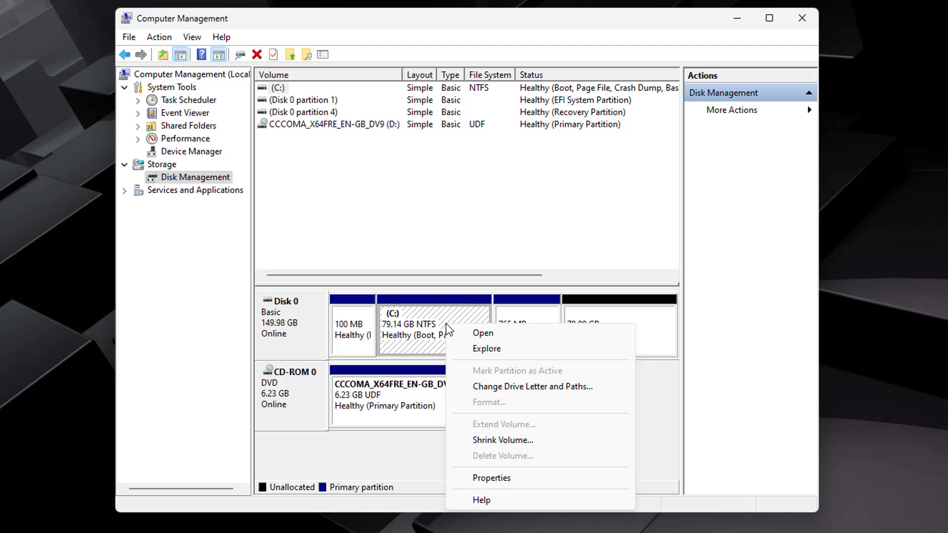
pyautogui.click(527, 443)
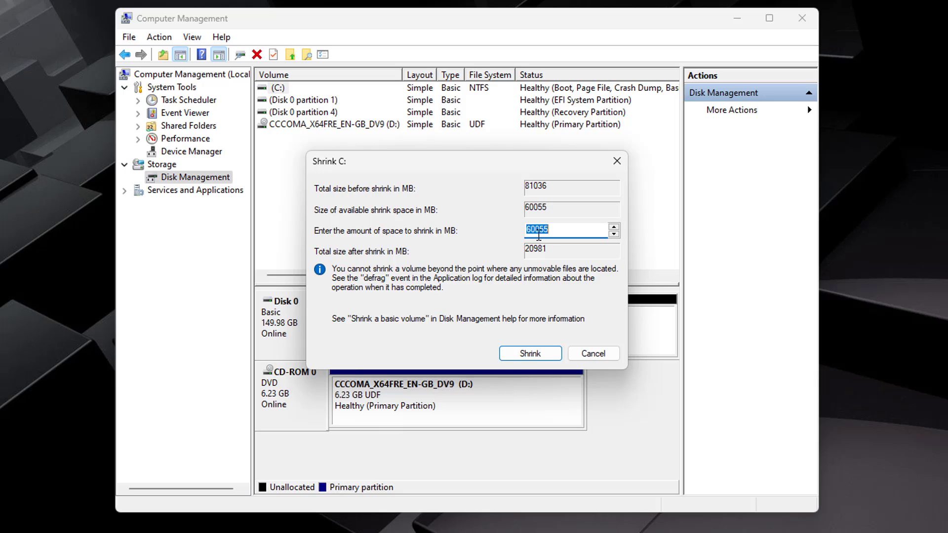
pyautogui.click(540, 227)
pyautogui.moveTo(551, 228); pyautogui.dragTo(464, 251)
pyautogui.click(592, 353)
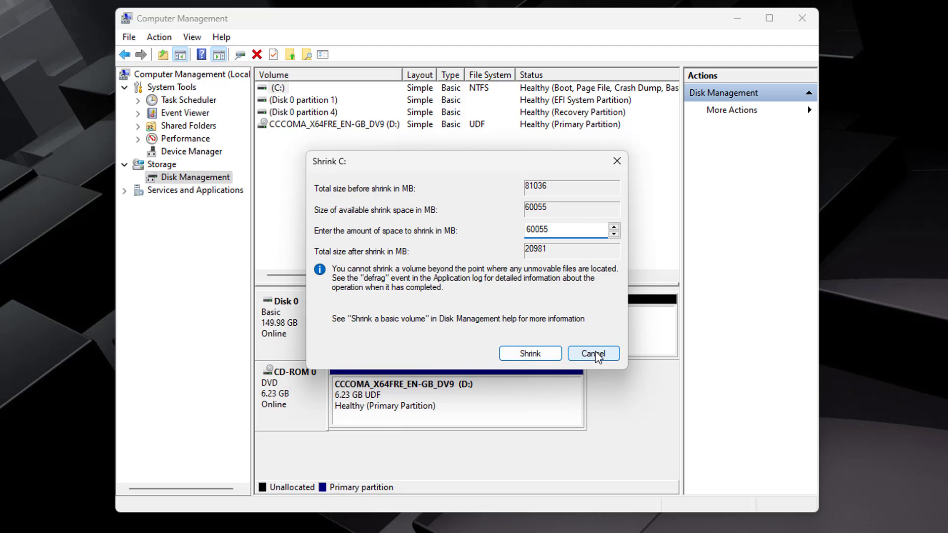
pyautogui.click(596, 345)
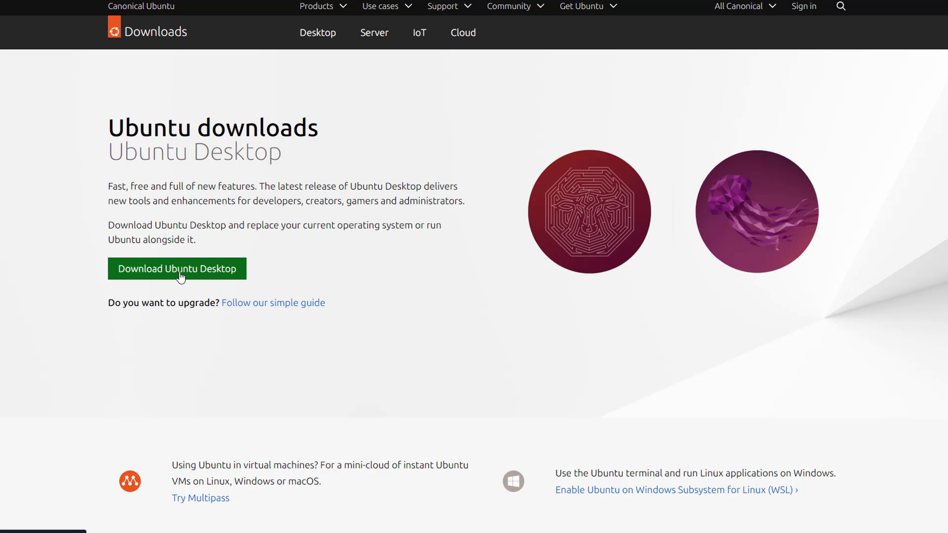
# - Download Ubuntu Desktop 22.04.4 from the Ubuntu site, then halt the GRUB boot countdown
pyautogui.click(181, 277)
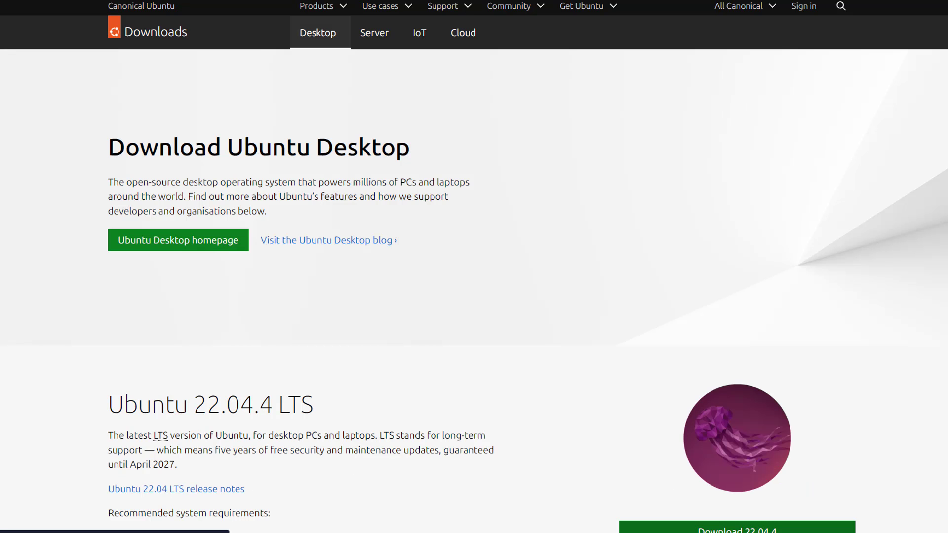
pyautogui.middleClick(652, 287)
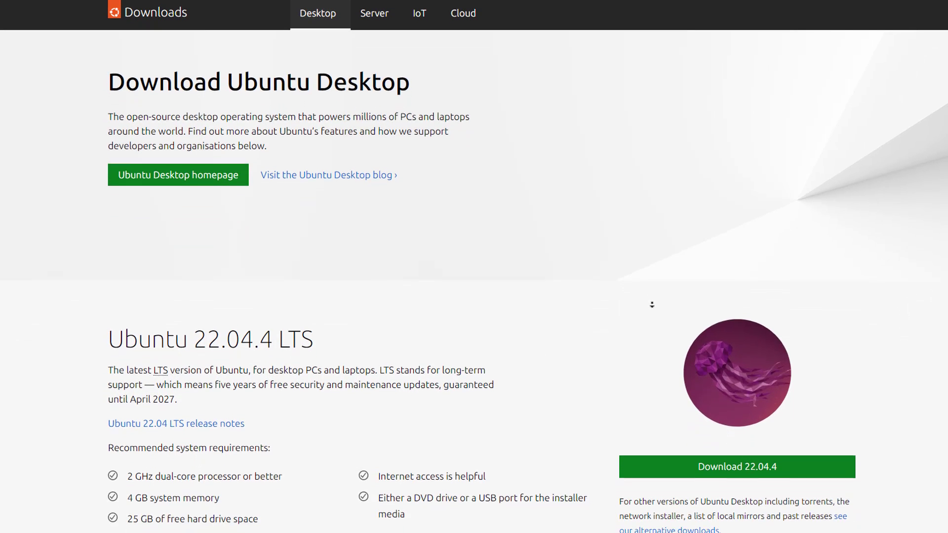
pyautogui.click(652, 304)
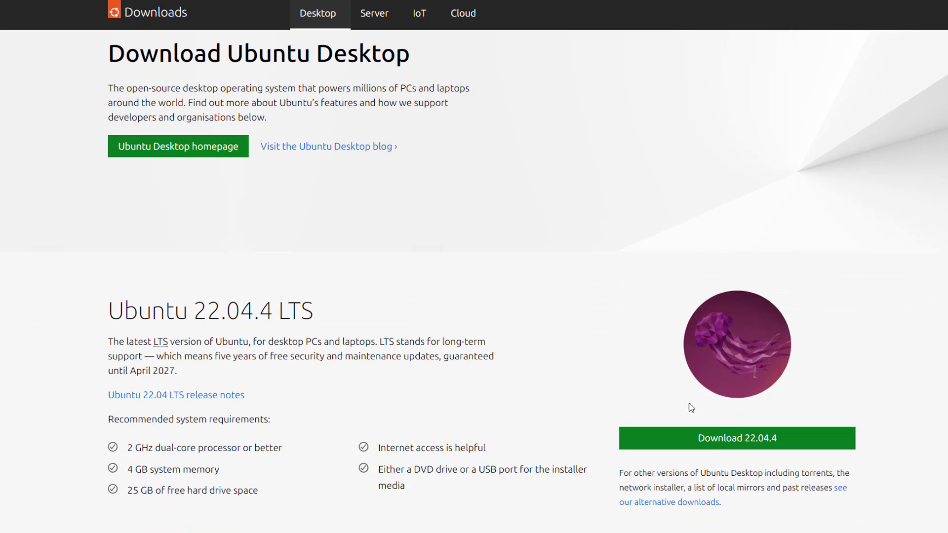
pyautogui.click(725, 445)
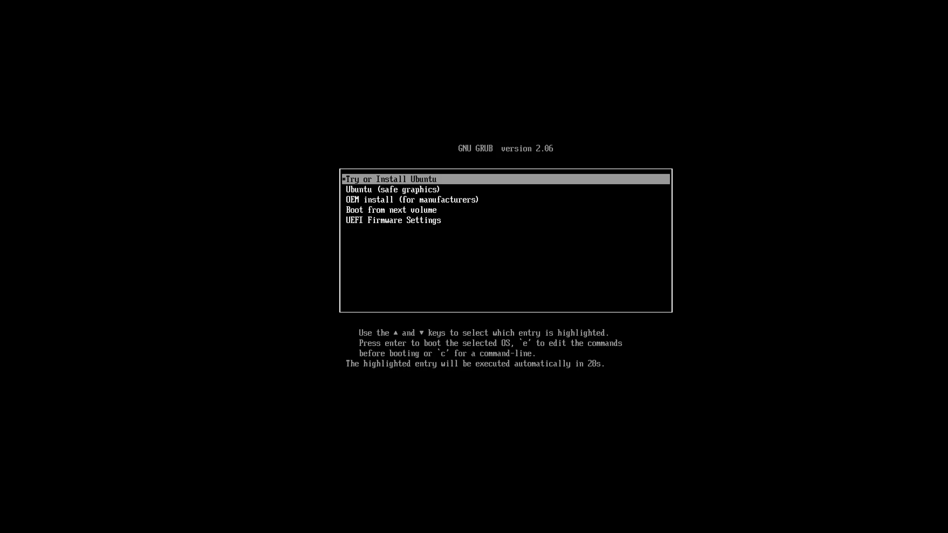
pyautogui.press('Down')
# - Boot the 'Try or Install Ubuntu' GRUB entry into the live session
pyautogui.press('Up')
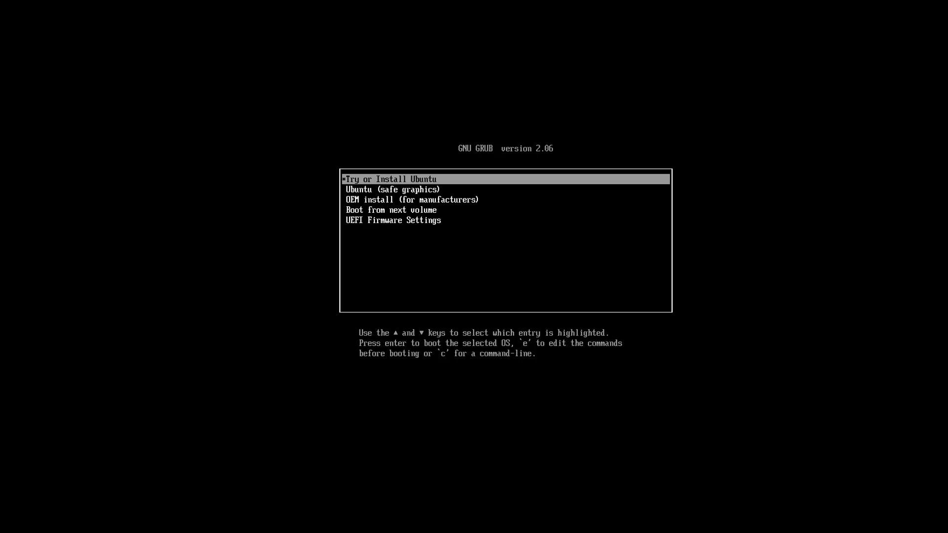
pyautogui.press('Down')
pyautogui.press('Down')
pyautogui.press('Down')
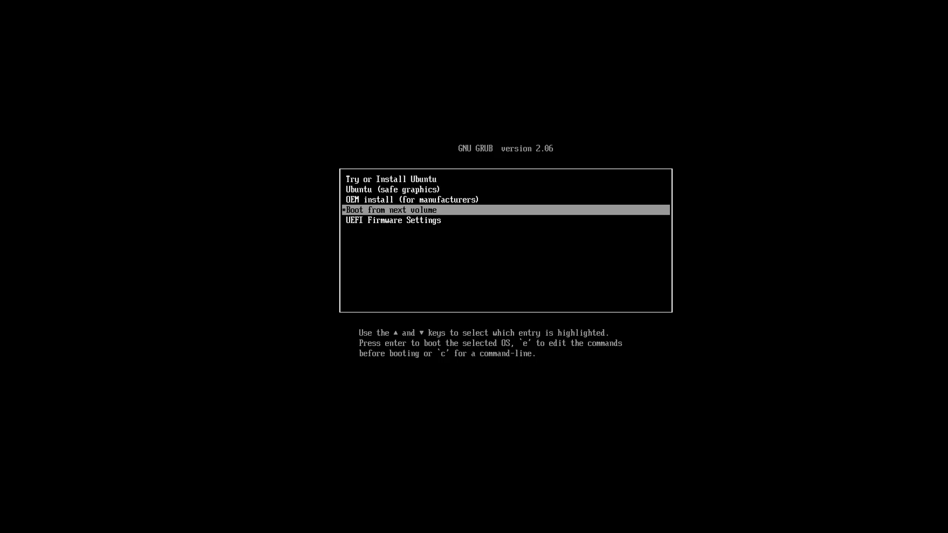
pyautogui.press('Up')
pyautogui.press('Up')
pyautogui.press('Up')
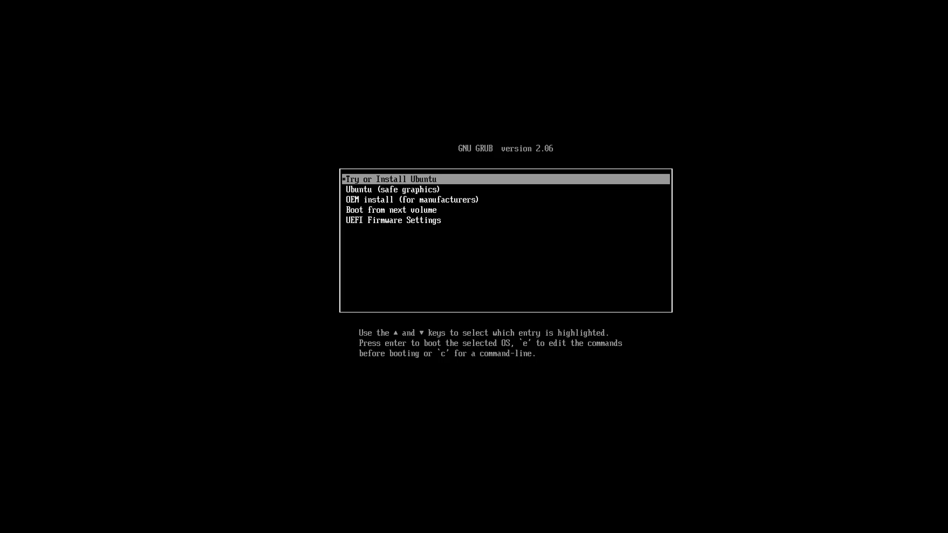
pyautogui.press('Return')
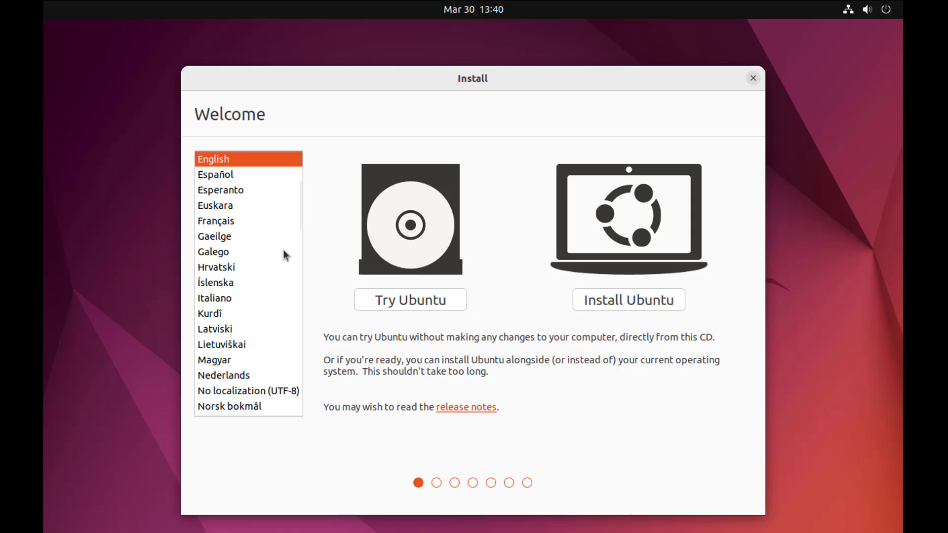
# - Start the Ubuntu installation with the English (UK) keyboard layout
pyautogui.click(615, 309)
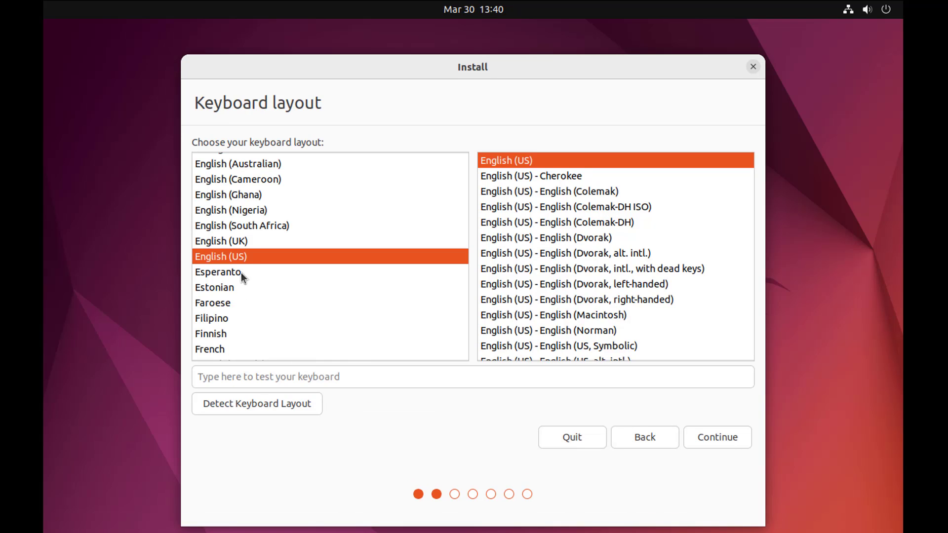
pyautogui.click(238, 244)
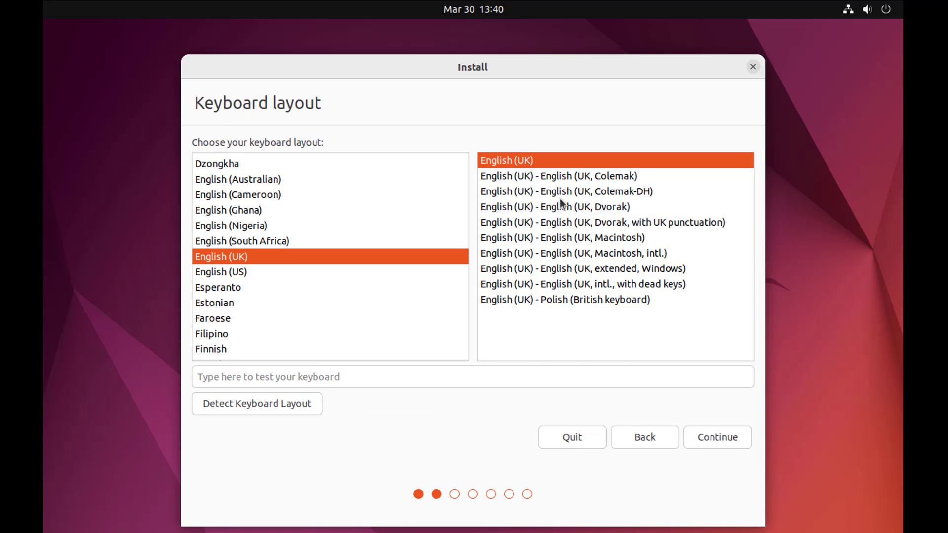
pyautogui.click(718, 438)
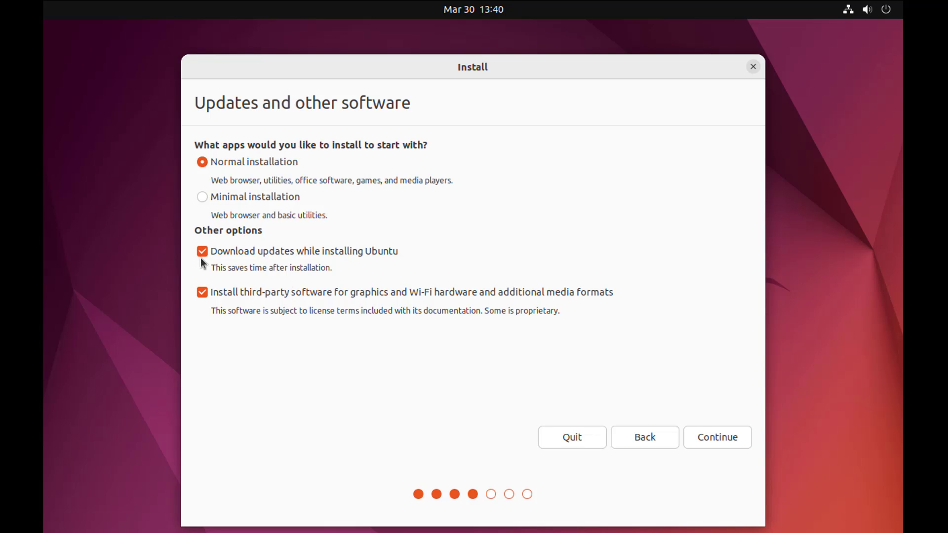
# - Keep the software choices, install alongside Windows Boot Manager, and confirm the ext4 partition #5 changes
pyautogui.click(710, 443)
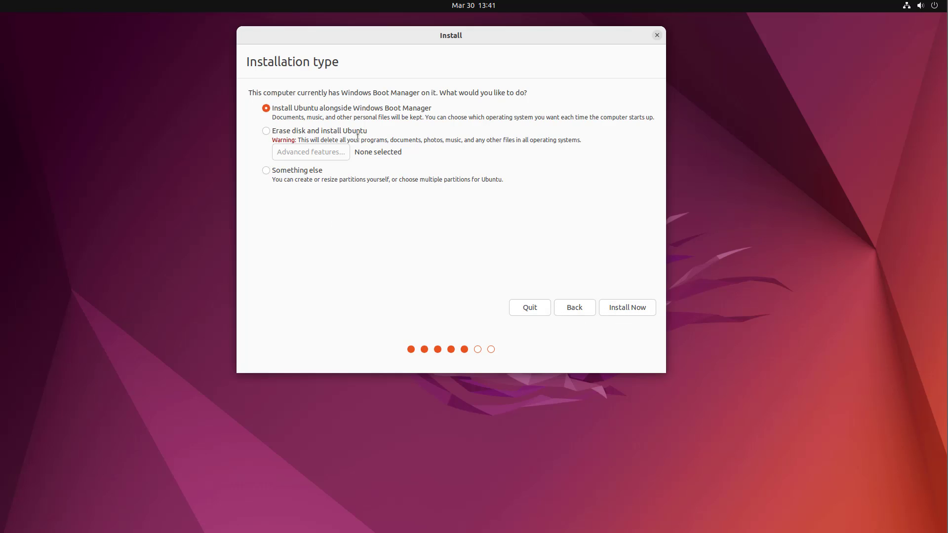
pyautogui.click(624, 313)
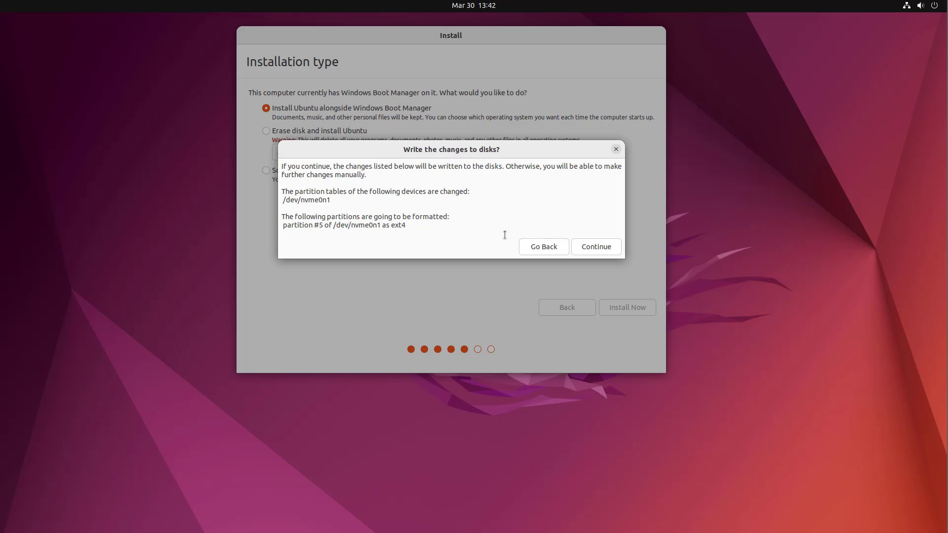
pyautogui.click(606, 248)
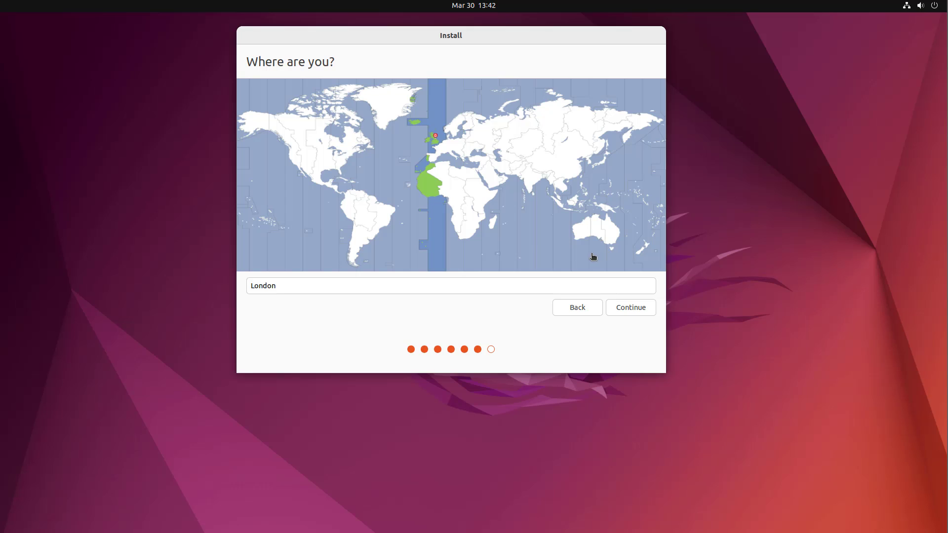
# - Accept the London time zone, enter the account name and password twice, and enable automatic login
pyautogui.click(630, 314)
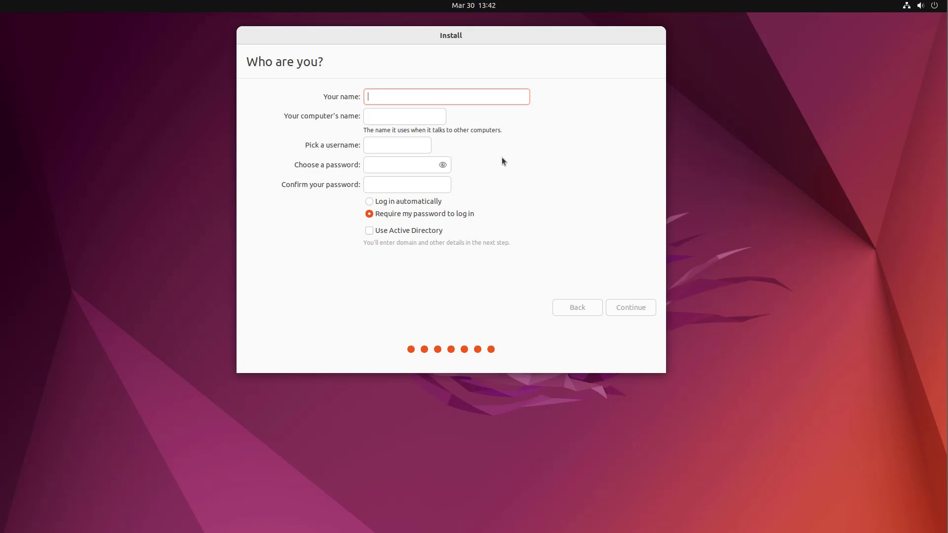
pyautogui.write('Britec')
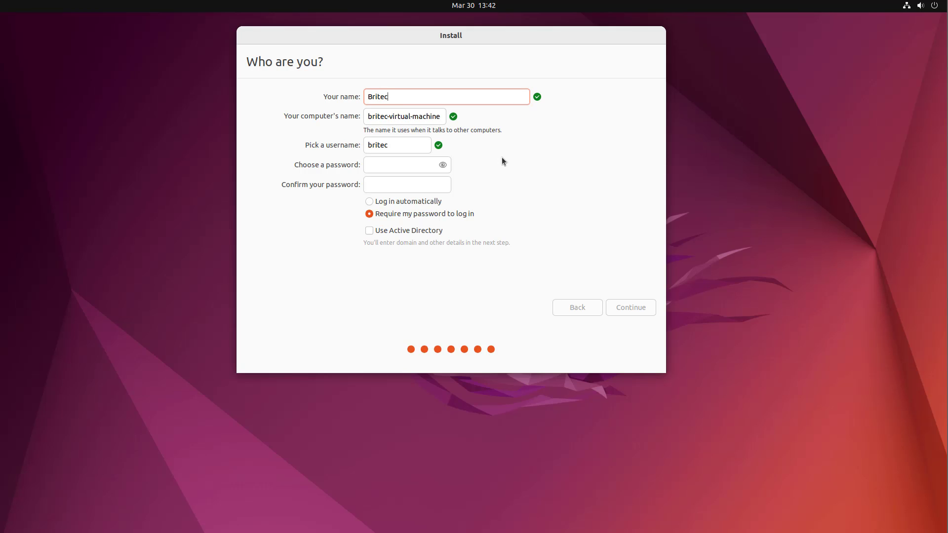
pyautogui.click(381, 171)
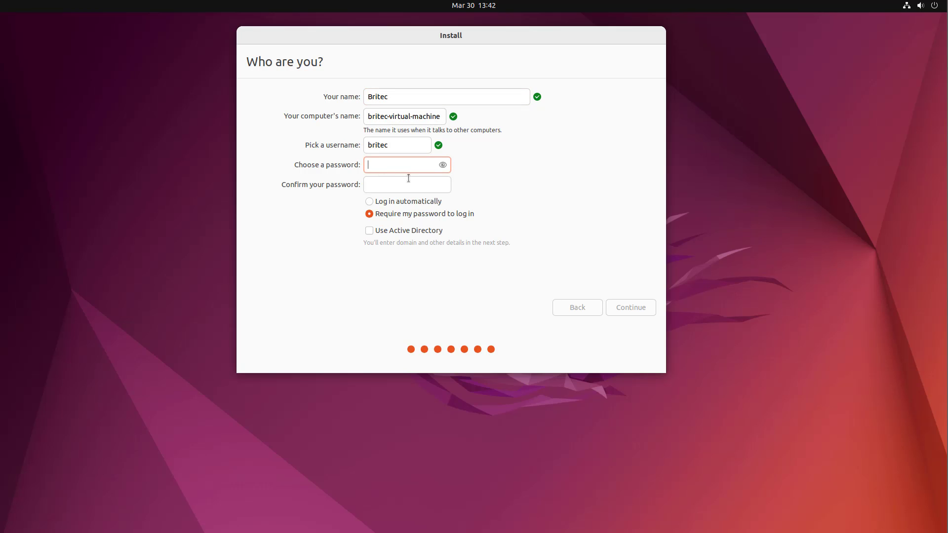
pyautogui.click(407, 187)
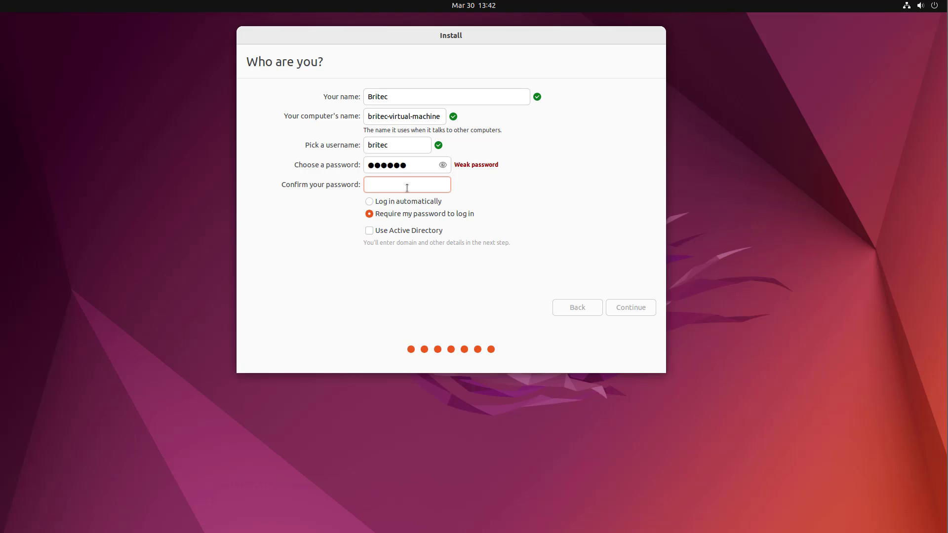
pyautogui.click(371, 202)
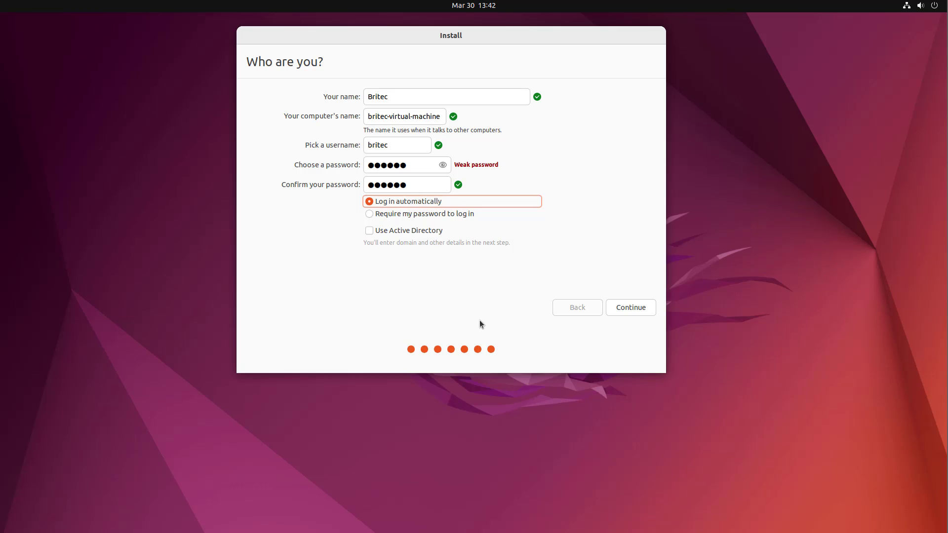
pyautogui.click(626, 307)
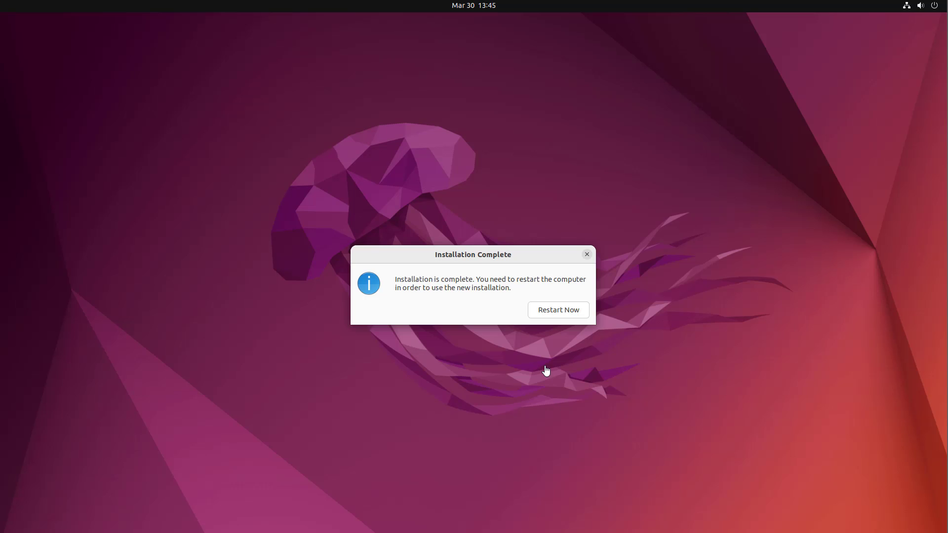
# - Restart past the remove-medium prompt, check the Ubuntu and Windows Boot Manager entries, and boot Ubuntu
pyautogui.click(550, 312)
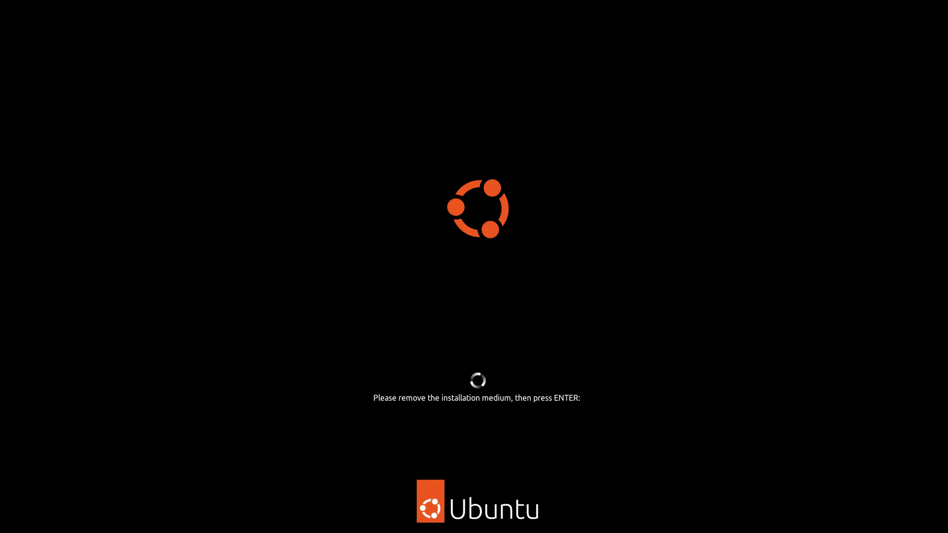
pyautogui.press('Return')
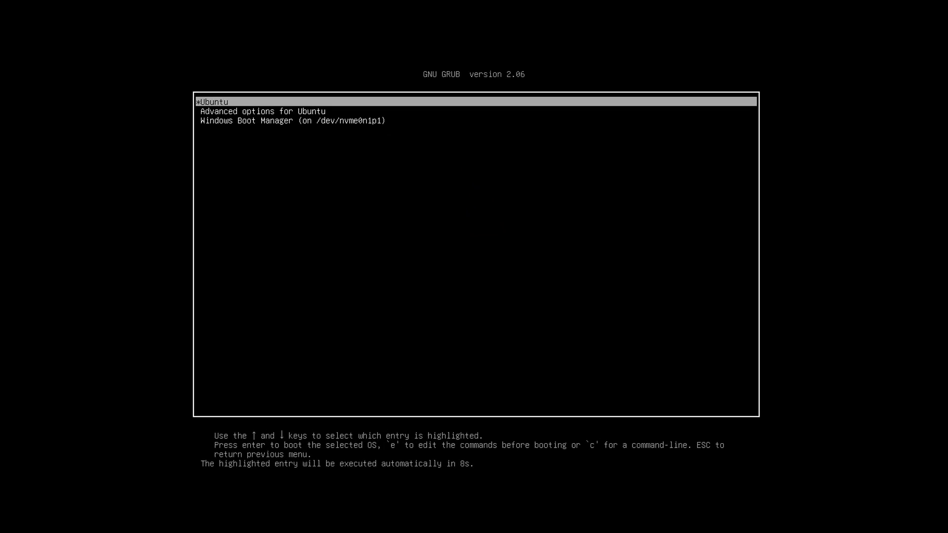
pyautogui.press('Down')
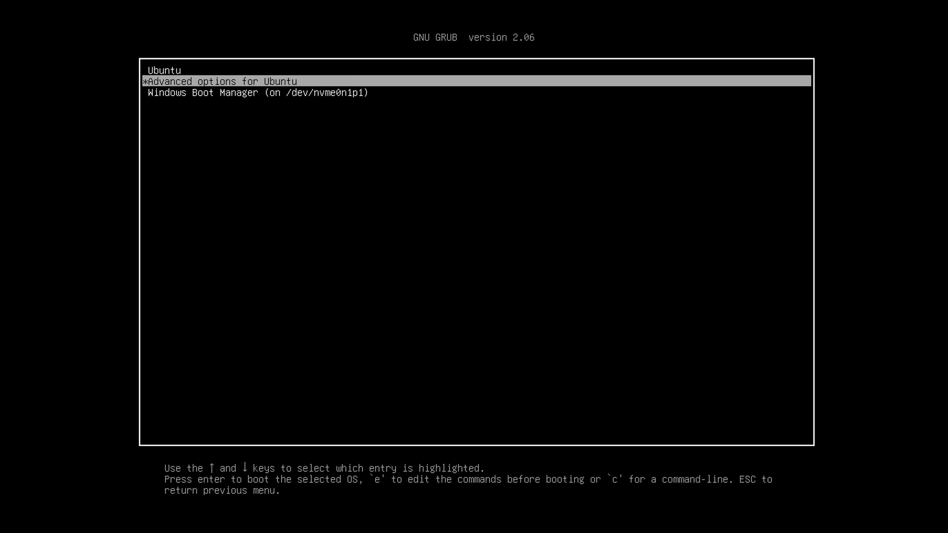
pyautogui.press('Down')
pyautogui.press('Up')
pyautogui.press('Up')
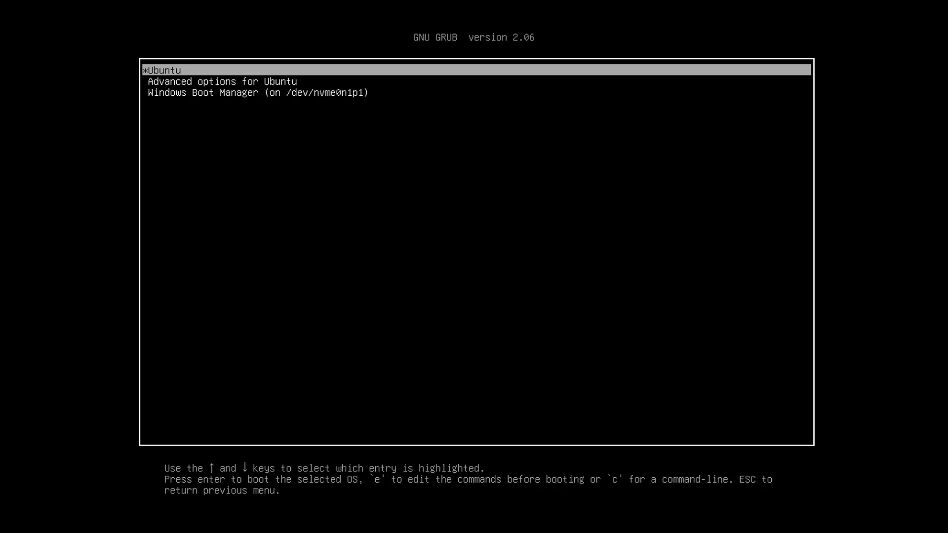
pyautogui.press('Down')
pyautogui.press('Down')
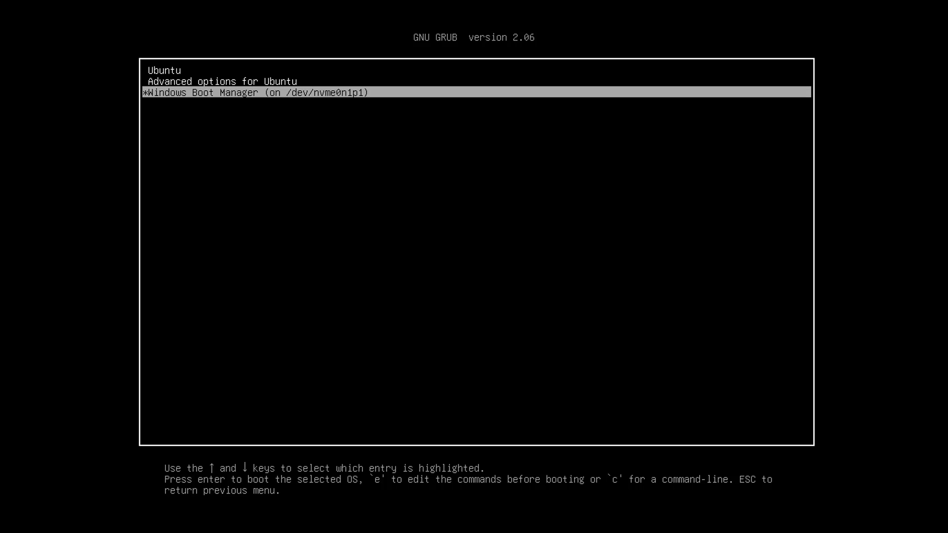
pyautogui.press('Up')
pyautogui.press('Up')
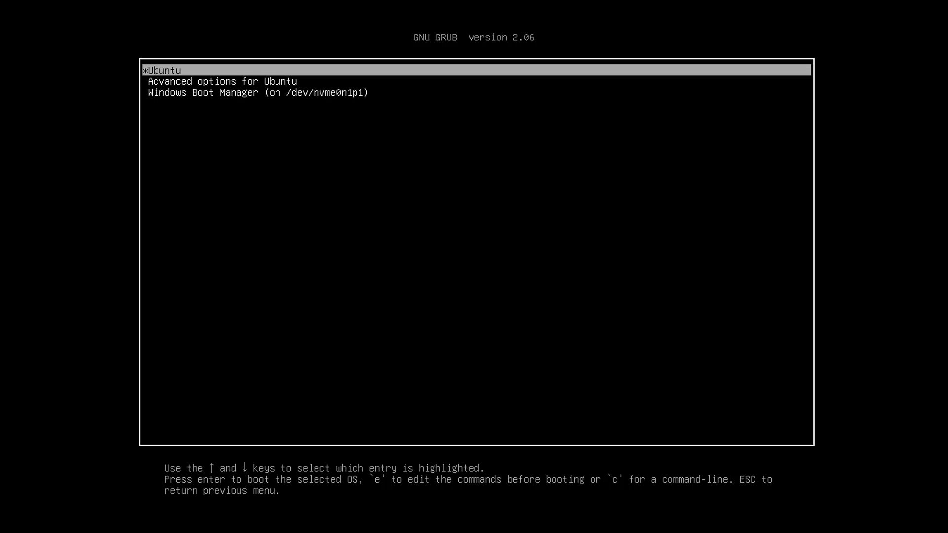
pyautogui.press('Down')
pyautogui.press('Down')
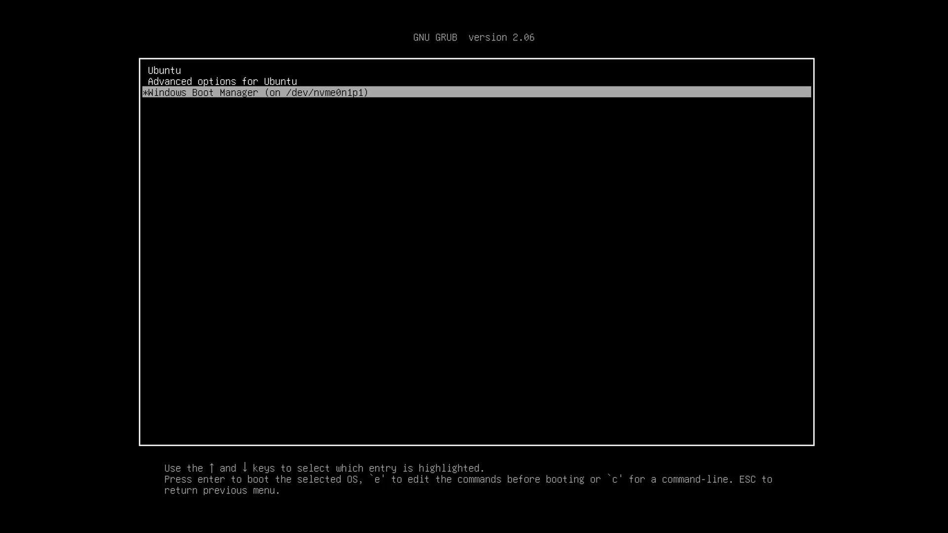
pyautogui.press('Up')
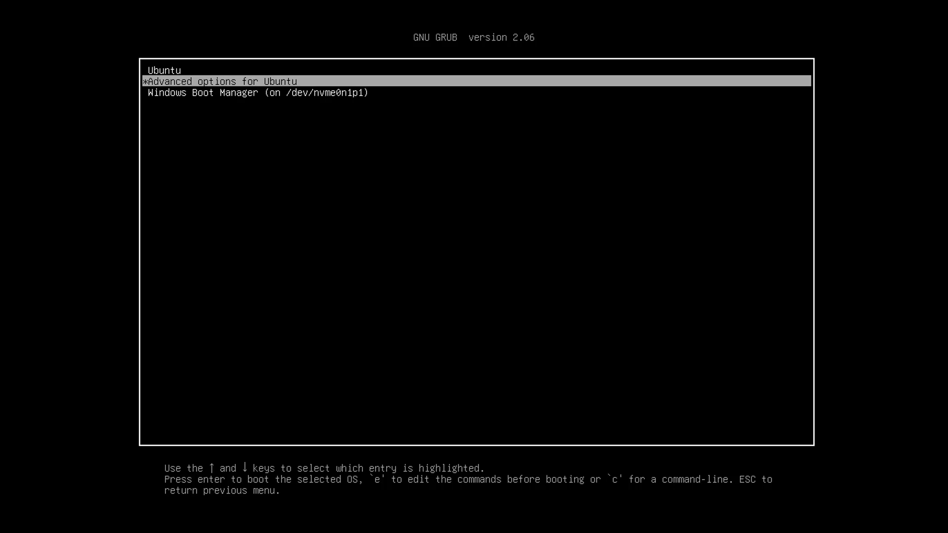
pyautogui.press('Up')
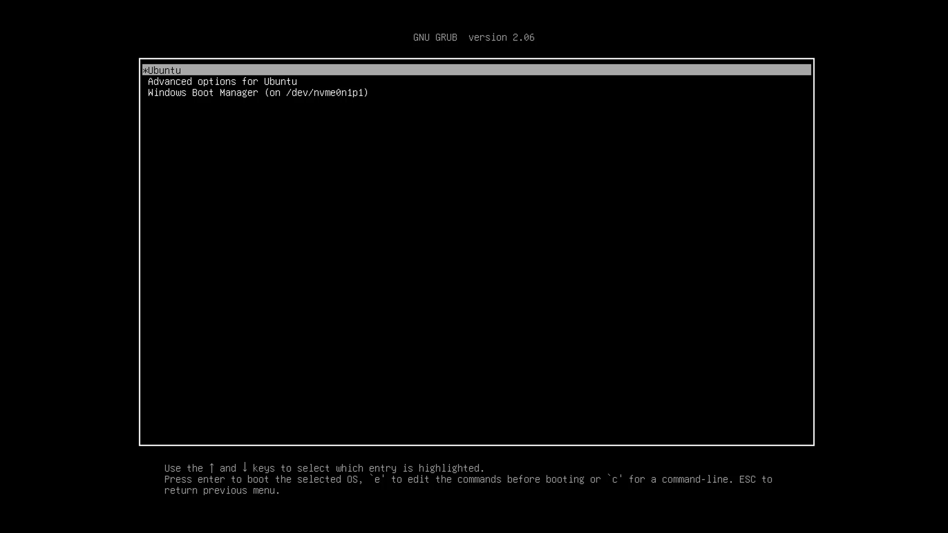
pyautogui.press('Return')
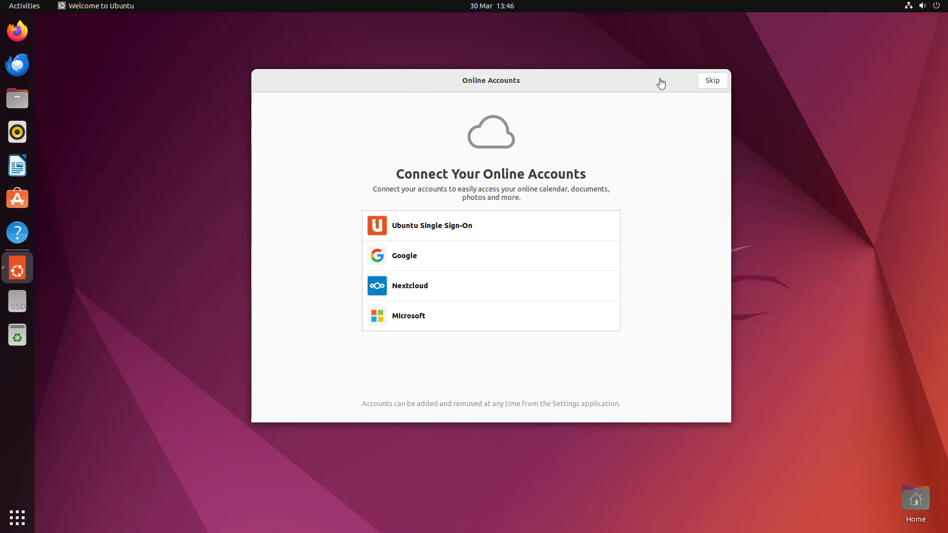
# - Skip Online Accounts and Ubuntu Pro, decline sending system info, and complete the wizard with Done
pyautogui.click(713, 80)
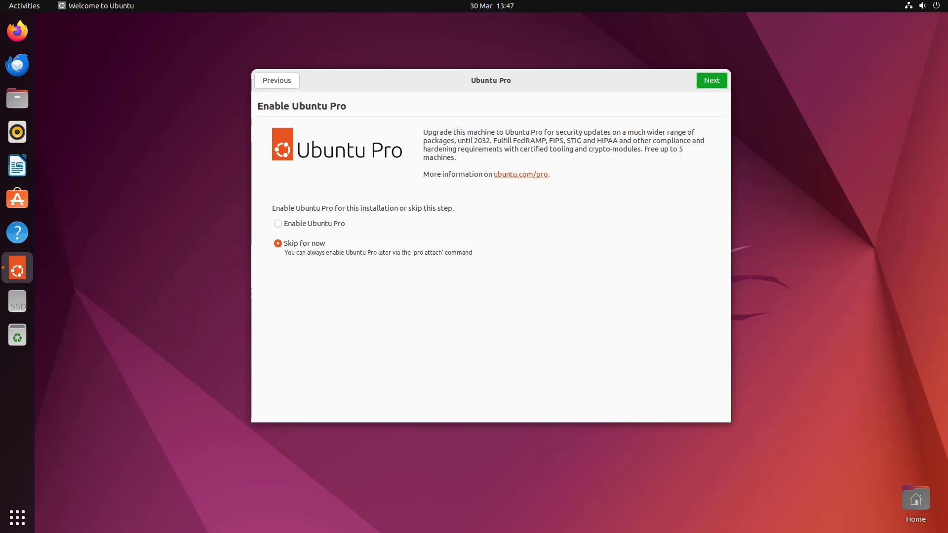
pyautogui.click(719, 80)
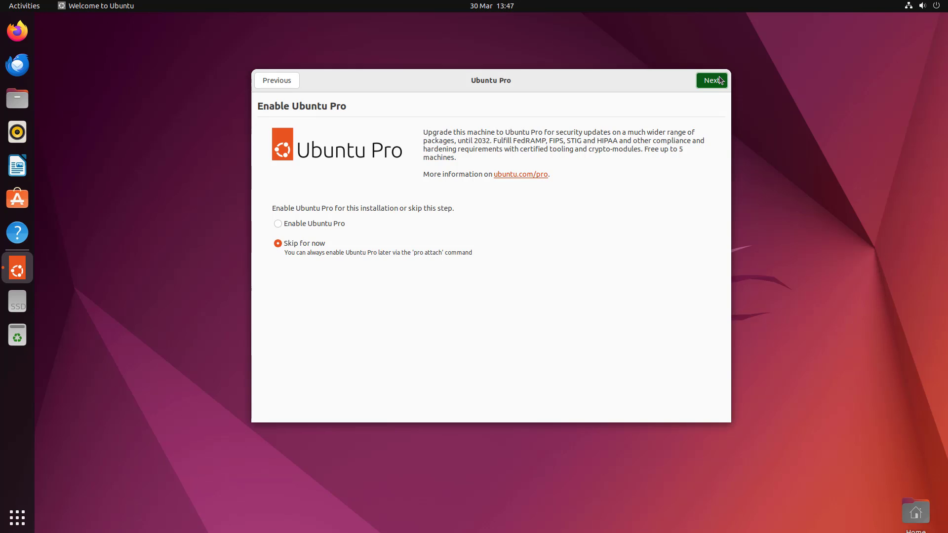
pyautogui.click(436, 249)
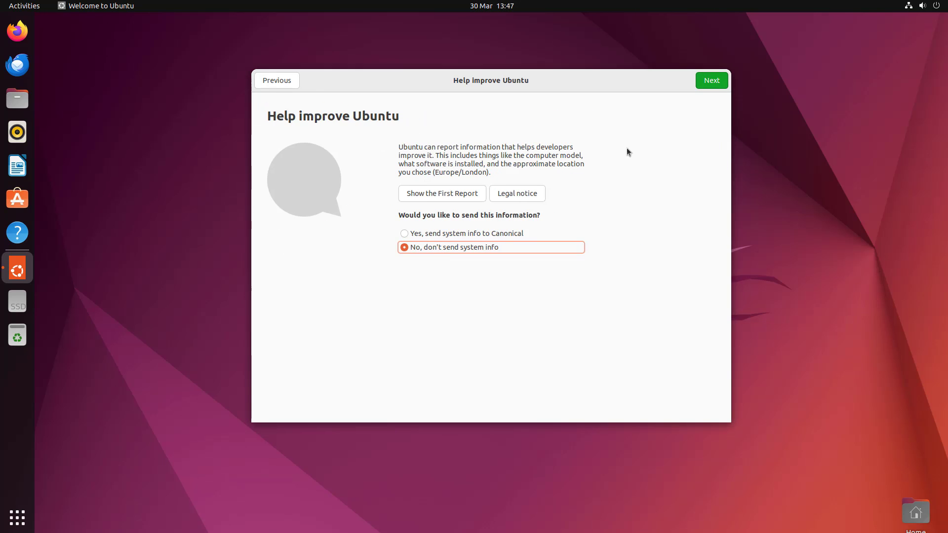
pyautogui.click(721, 86)
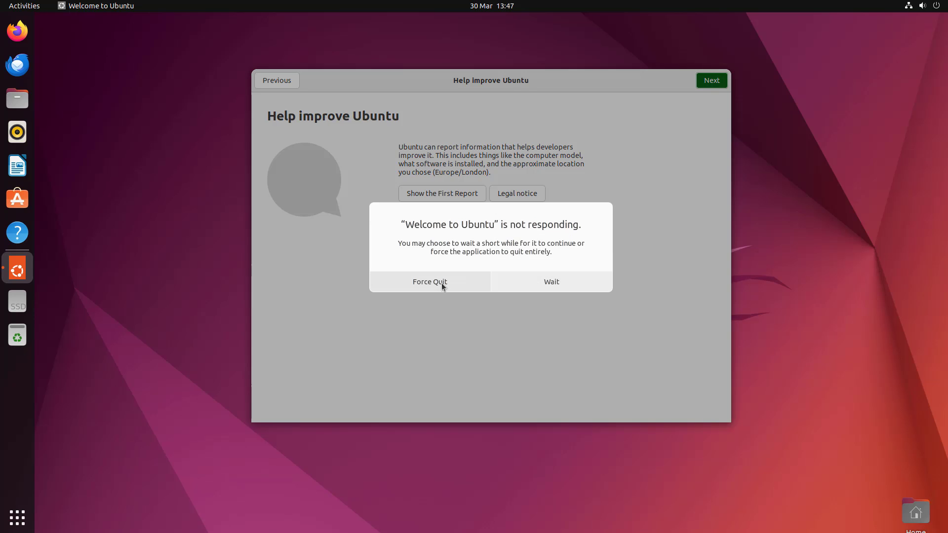
pyautogui.click(548, 282)
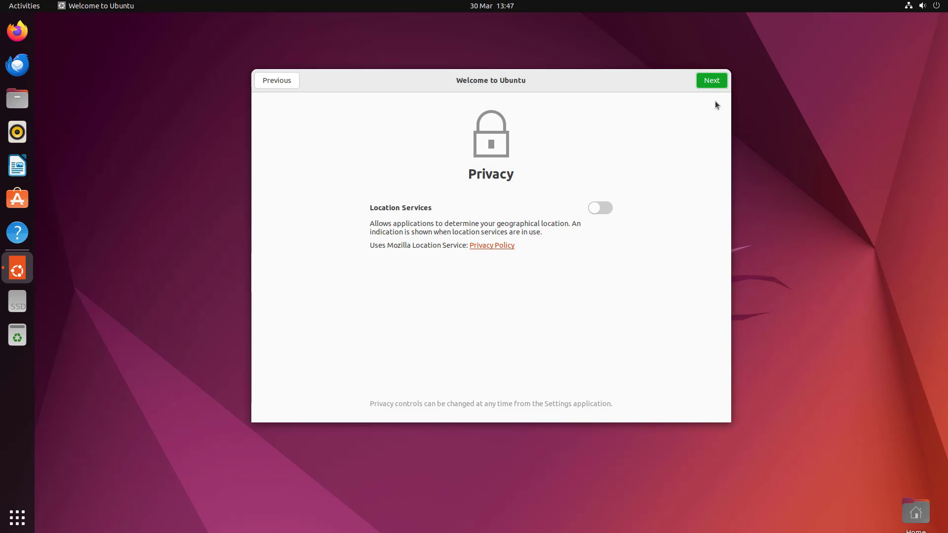
pyautogui.click(711, 81)
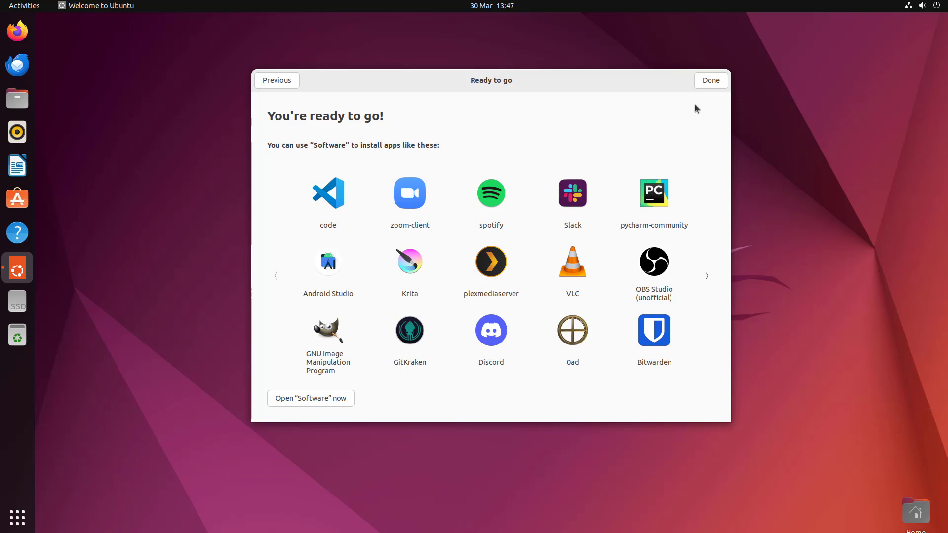
pyautogui.click(715, 84)
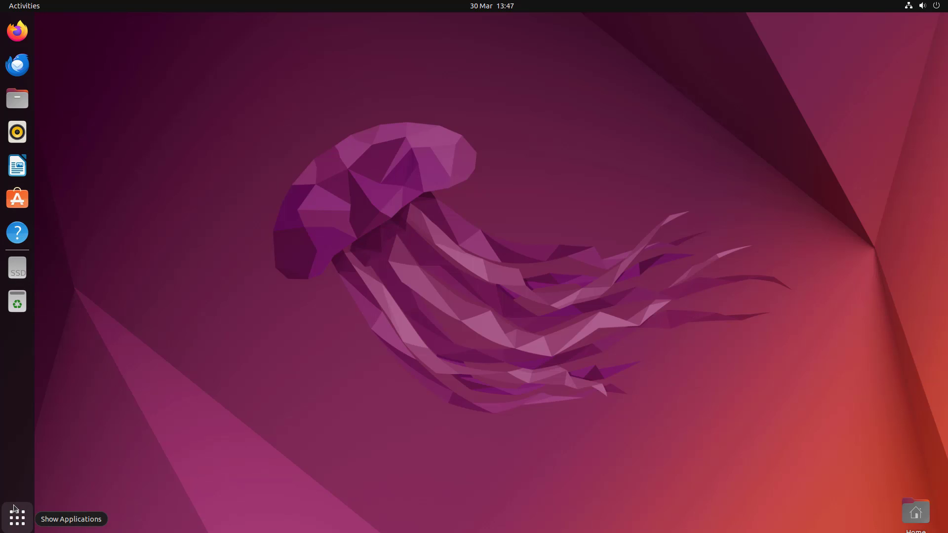
# - Launch Terminal from Show Applications and move it aside to uncover Software Updater
pyautogui.click(15, 509)
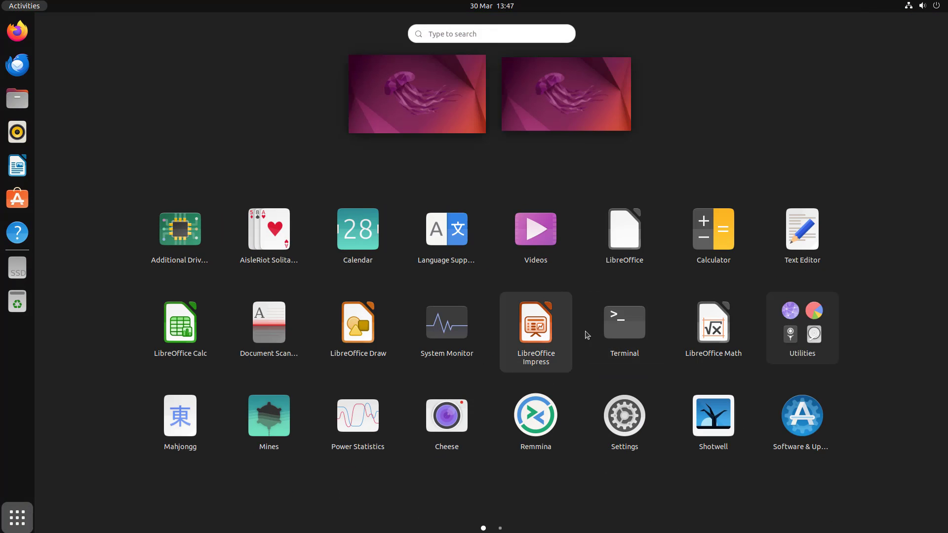
pyautogui.click(634, 337)
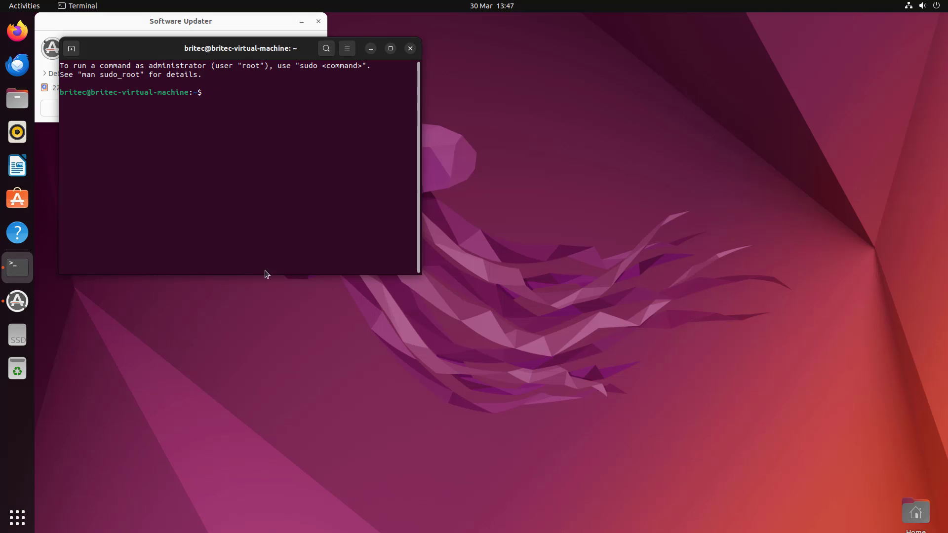
pyautogui.moveTo(155, 47); pyautogui.dragTo(224, 143)
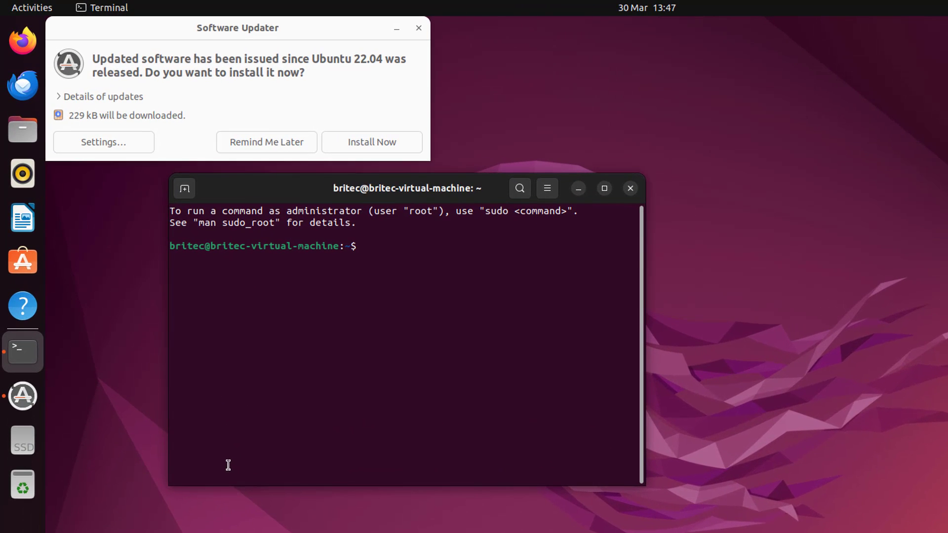
# - Install the 229 kB of Ubuntu updates, authorizing with the password, and postpone the restart
pyautogui.click(578, 189)
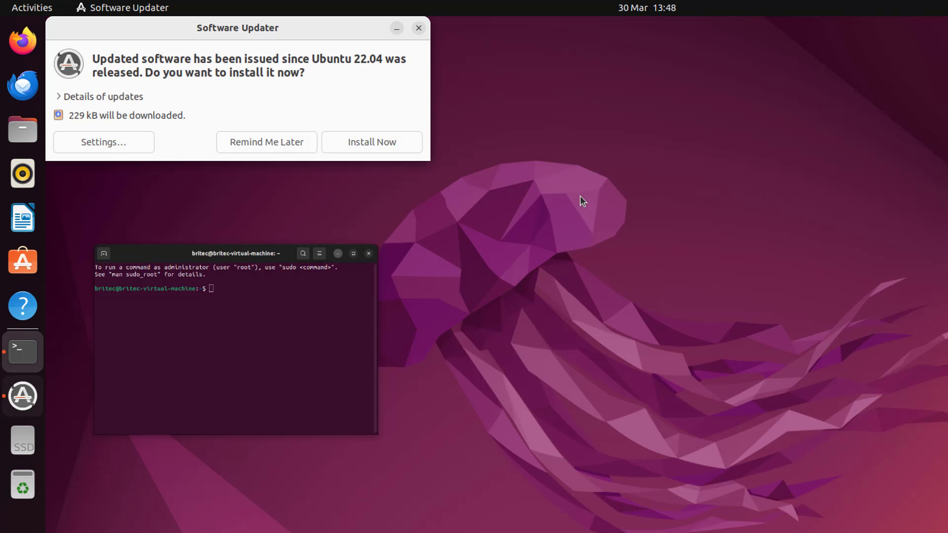
pyautogui.moveTo(213, 38); pyautogui.dragTo(579, 202)
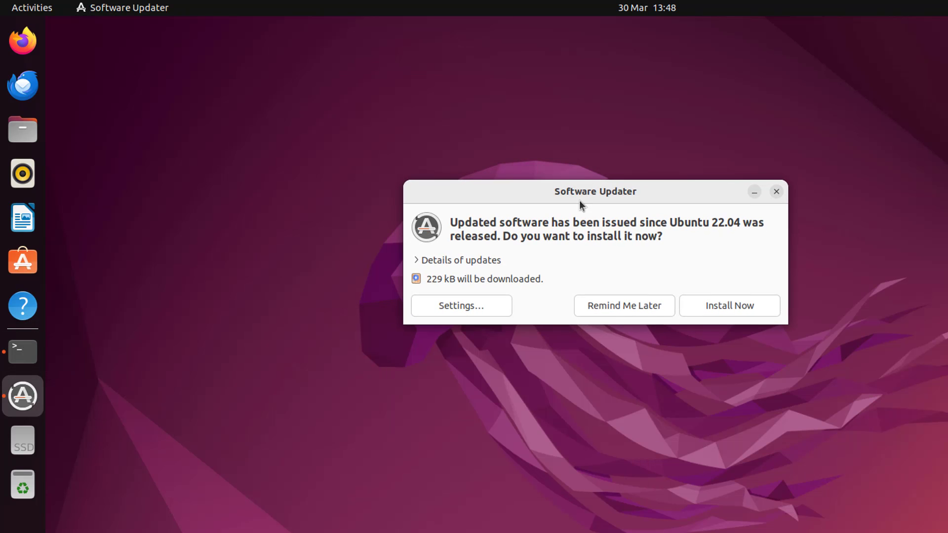
pyautogui.click(725, 311)
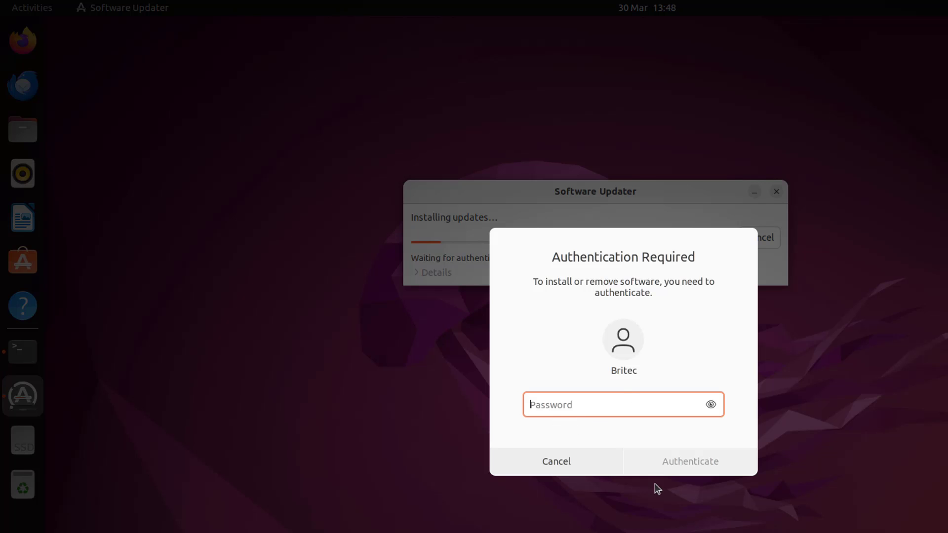
pyautogui.write('******')
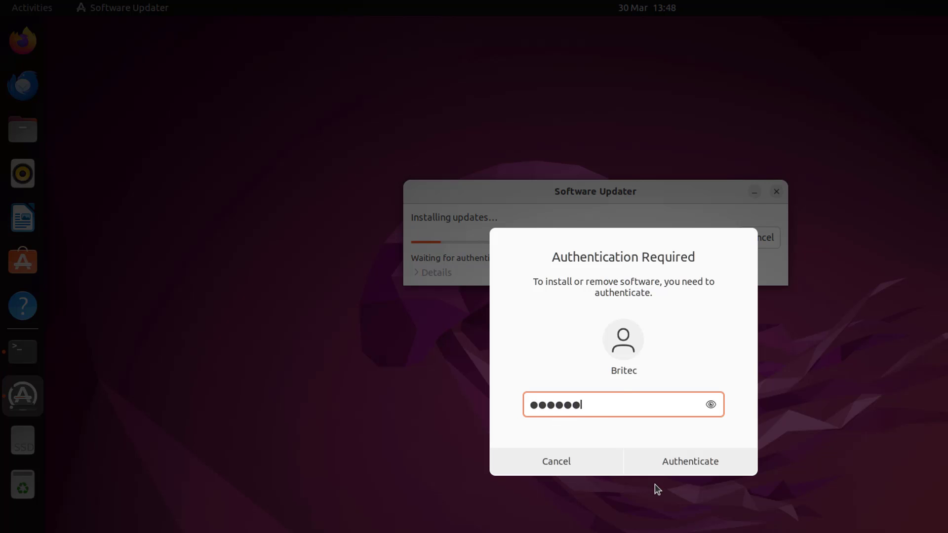
pyautogui.press('Return')
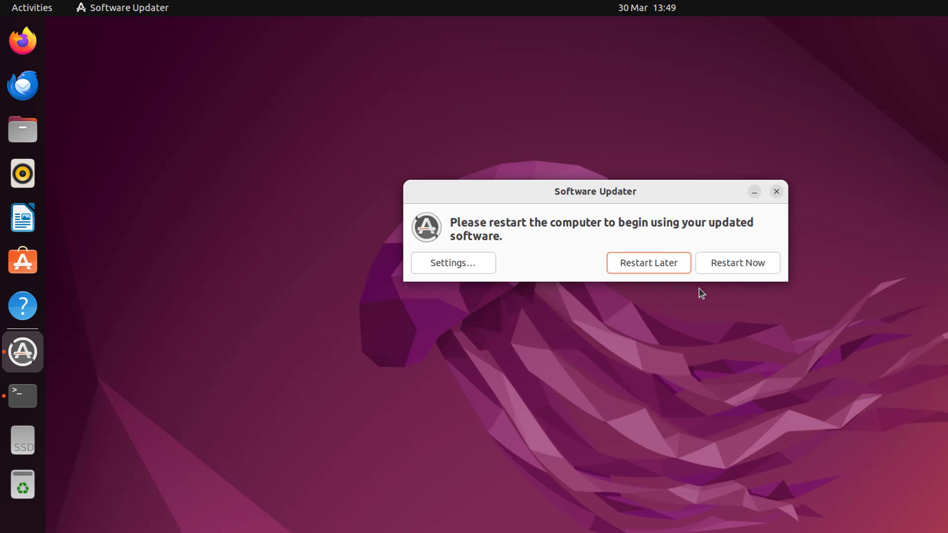
pyautogui.click(655, 268)
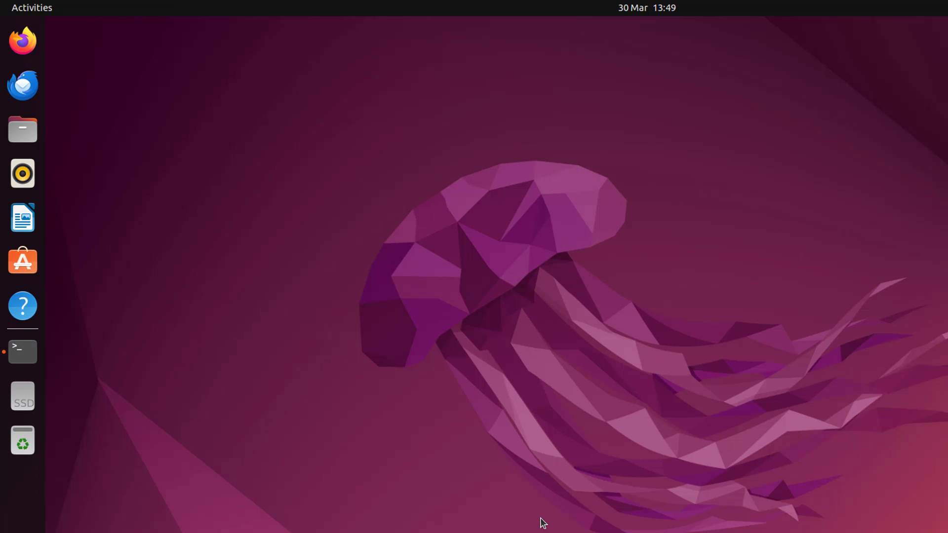
# - Upgrade libsmbclient, libwbclient0 and samba-libs with sudo apt upgrade, confirming with y
pyautogui.click(40, 360)
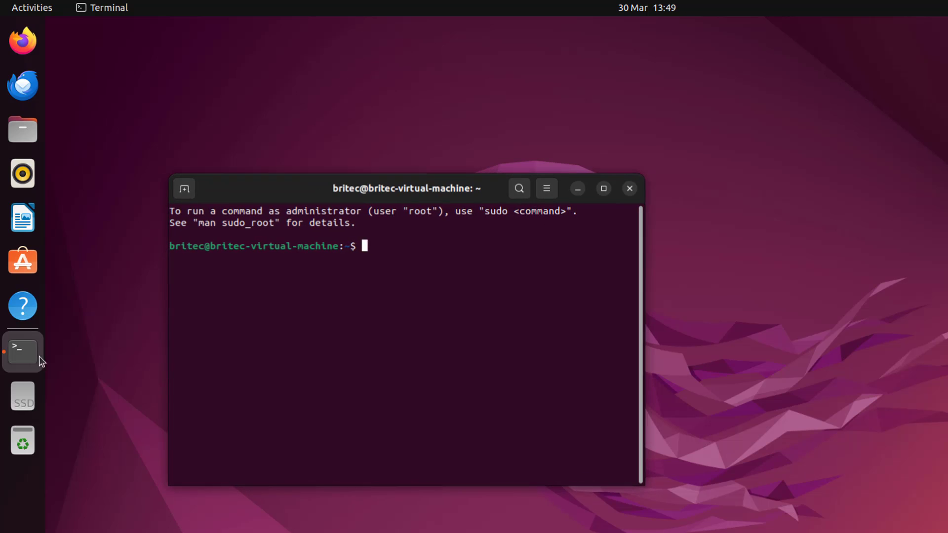
pyautogui.moveTo(296, 190); pyautogui.dragTo(451, 176)
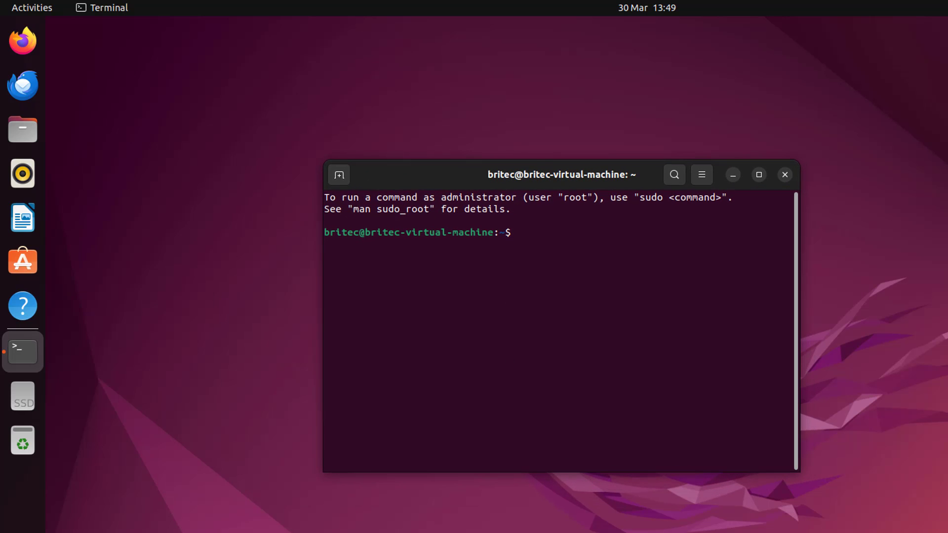
pyautogui.write('sudo apt upgrade')
pyautogui.press('Return')
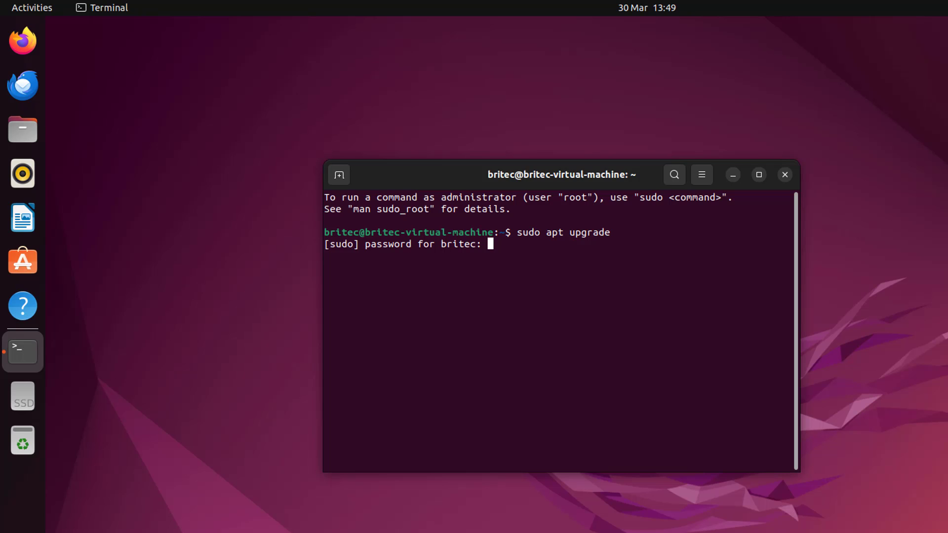
pyautogui.press('Return')
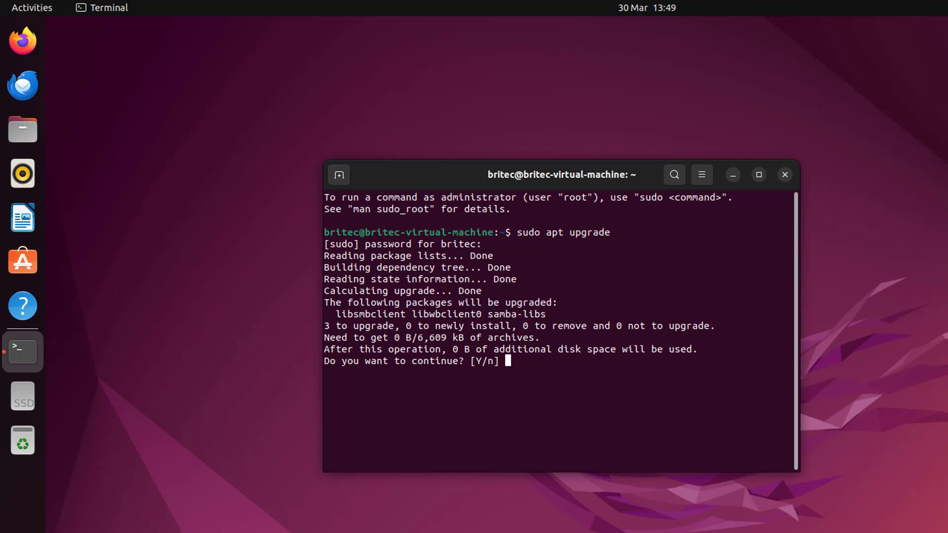
pyautogui.write('y')
pyautogui.press('Return')
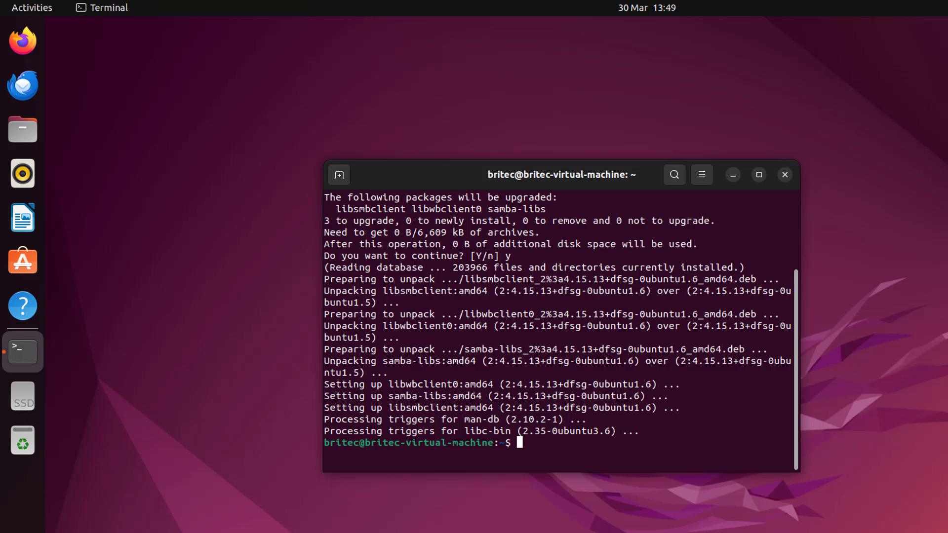
# - Refresh package lists with sudo apt update, then enter sudo apt install refind
pyautogui.write('sudo apt update')
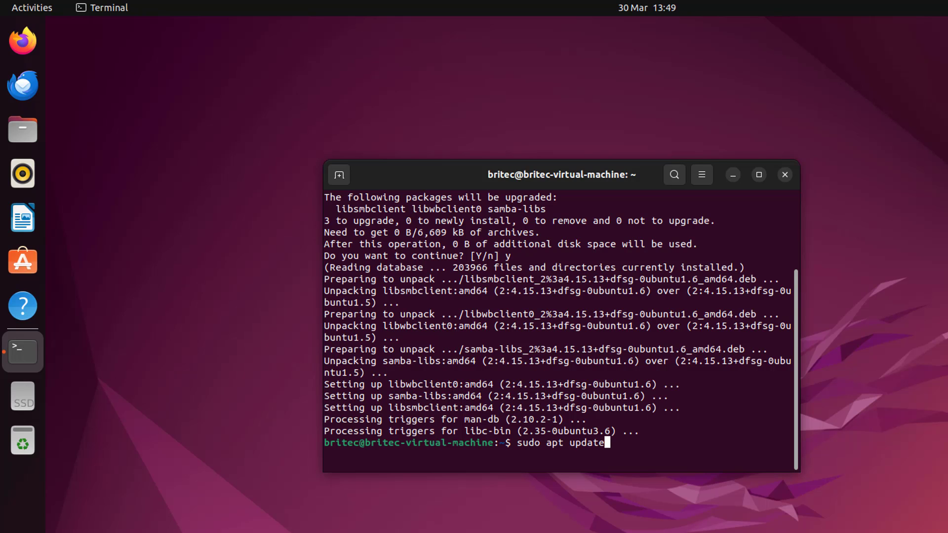
pyautogui.press('Return')
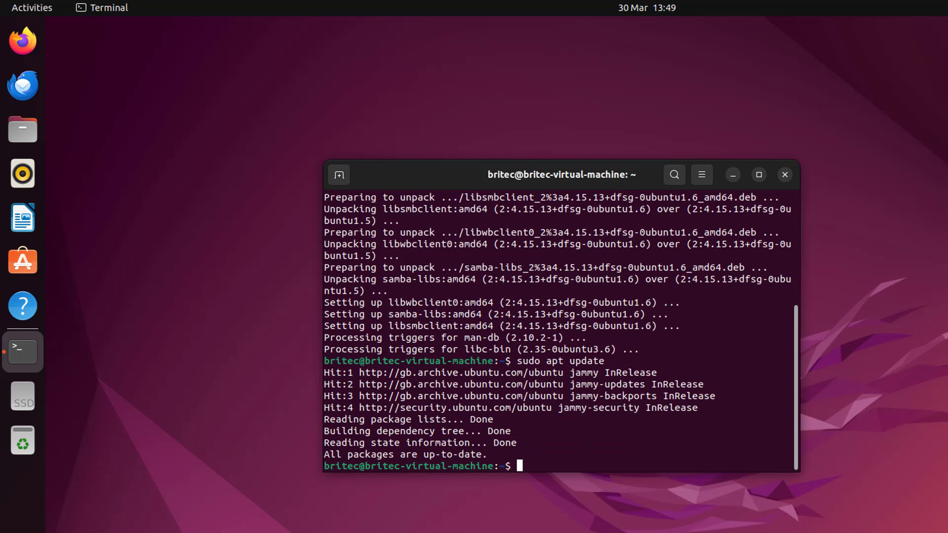
pyautogui.write('sudo apt install ')
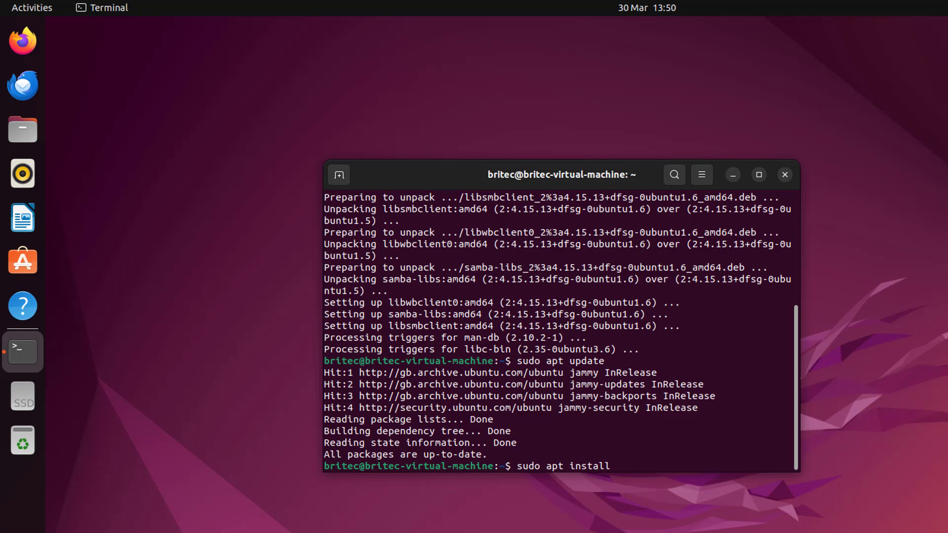
pyautogui.write('refind')
# - Install refind 0.13.2-1 and accept installing rEFInd to the EFI System Partition
pyautogui.press('Return')
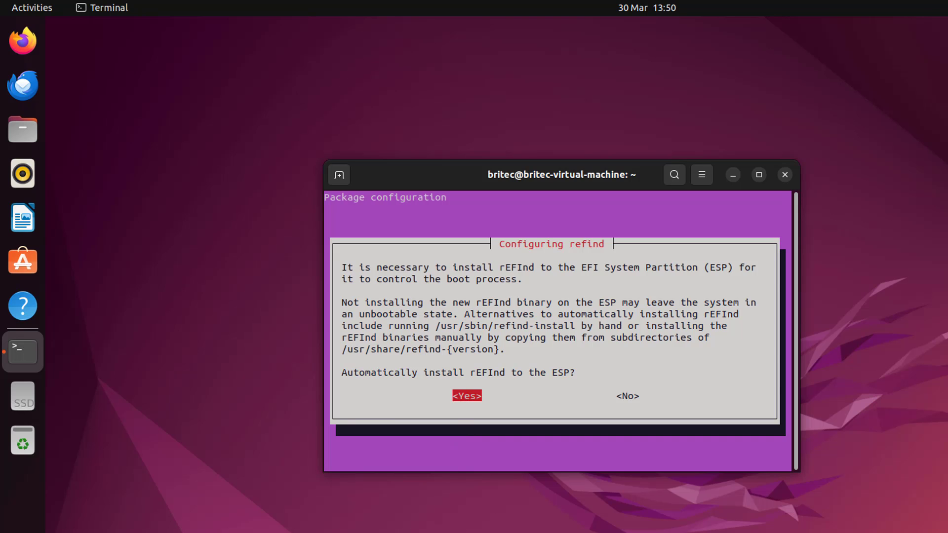
pyautogui.press('Return')
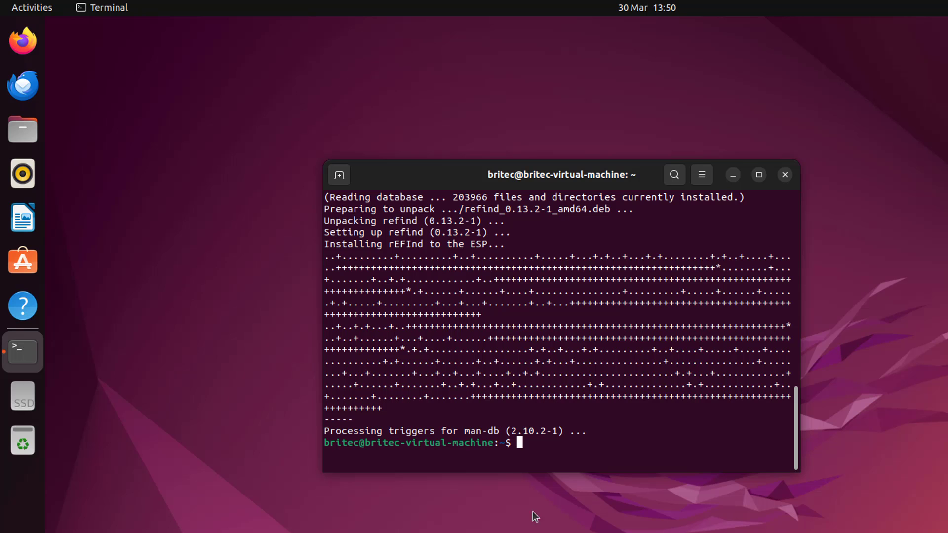
# - Close the terminal and restart the computer via Power Off / Log Out > Restart
pyautogui.click(785, 175)
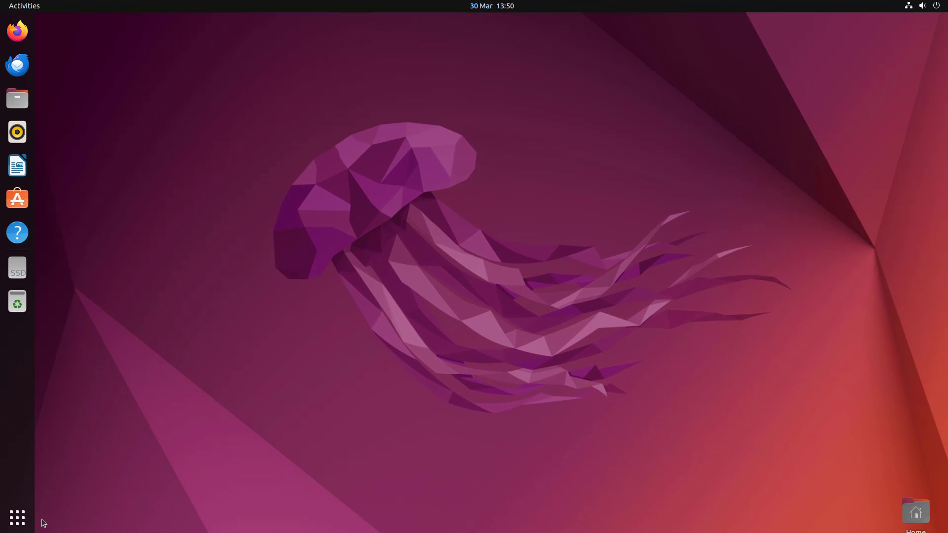
pyautogui.click(938, 5)
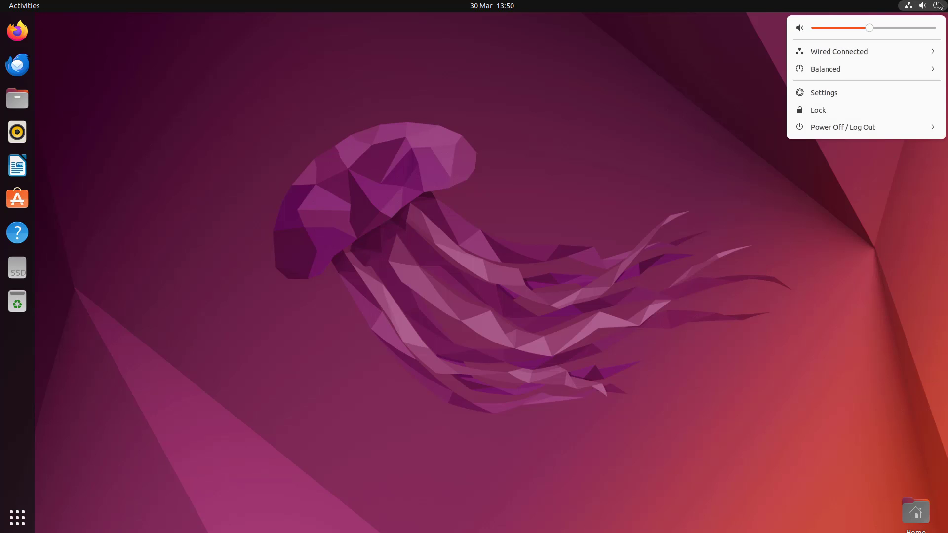
pyautogui.click(866, 125)
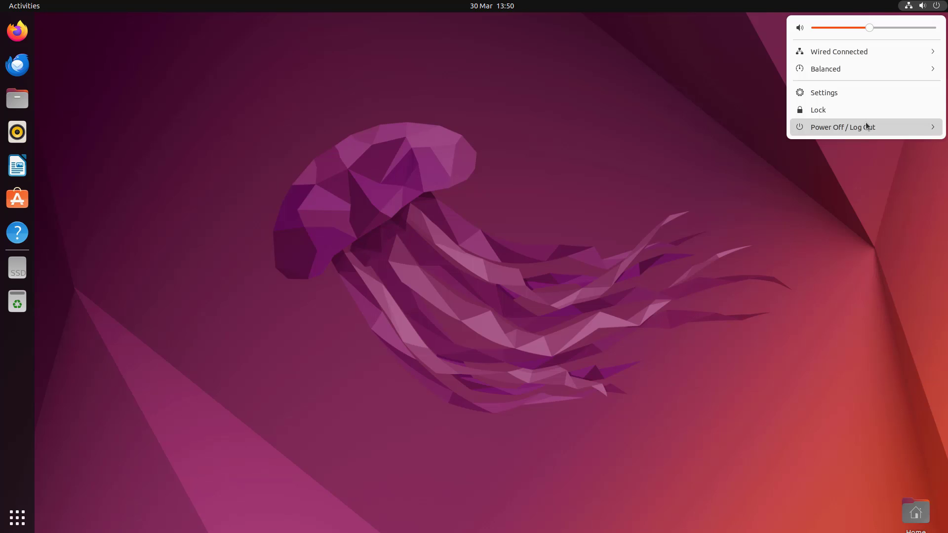
pyautogui.click(839, 159)
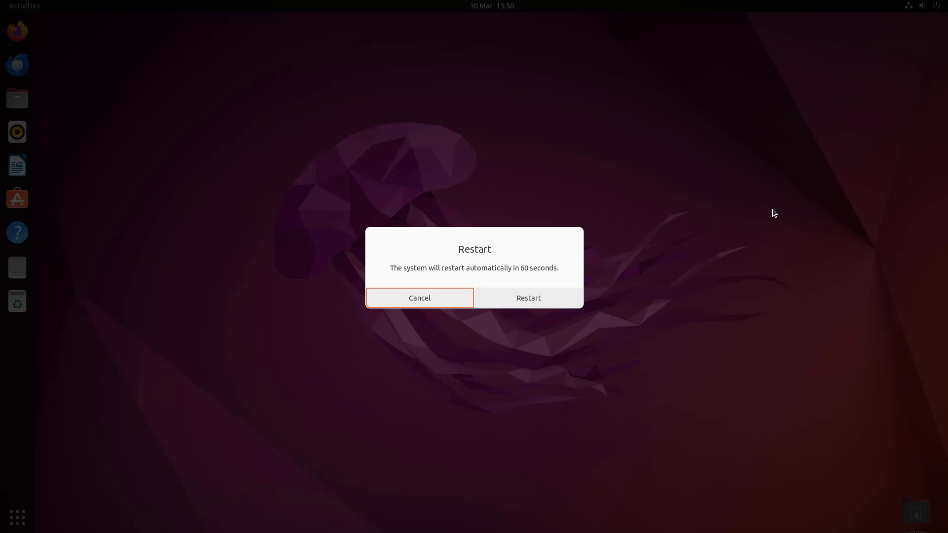
pyautogui.click(524, 298)
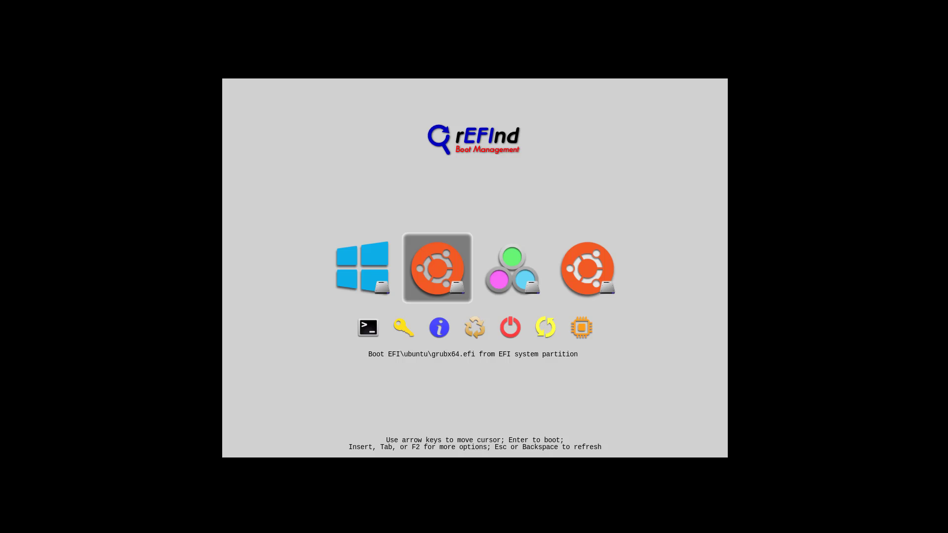
# - Browse the rEFInd boot entries and highlight the Fallback boot loader entry
pyautogui.press('Left')
pyautogui.press('Right')
pyautogui.press('Left')
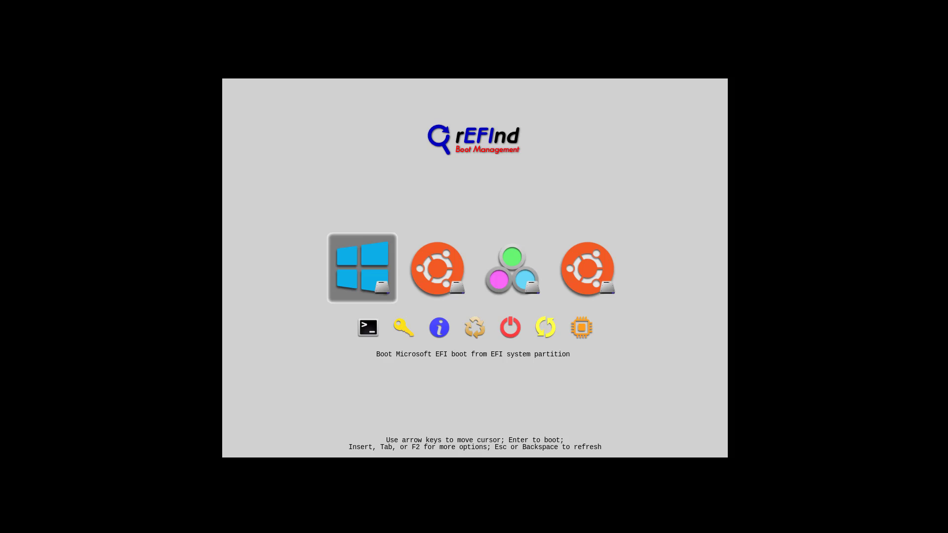
pyautogui.press('Right')
pyautogui.press('Left')
pyautogui.press('Right')
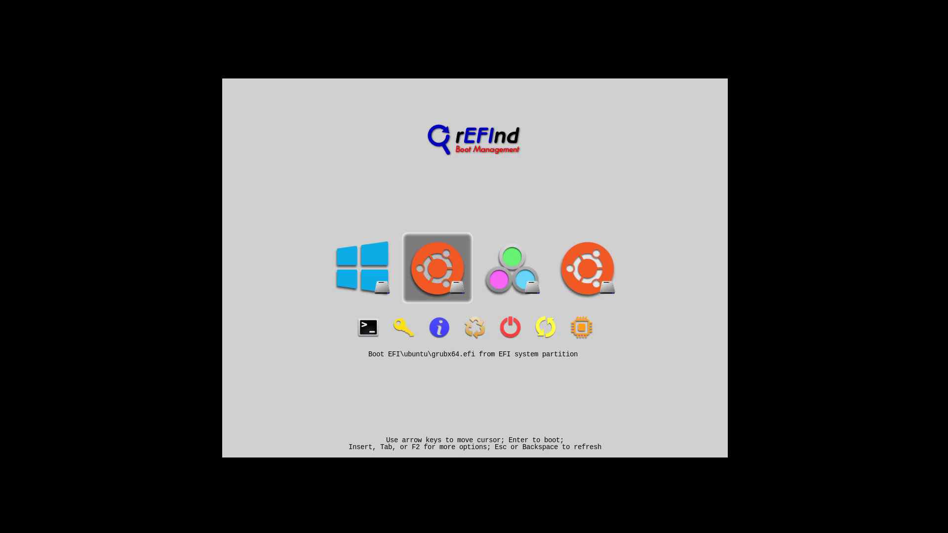
pyautogui.press('Left')
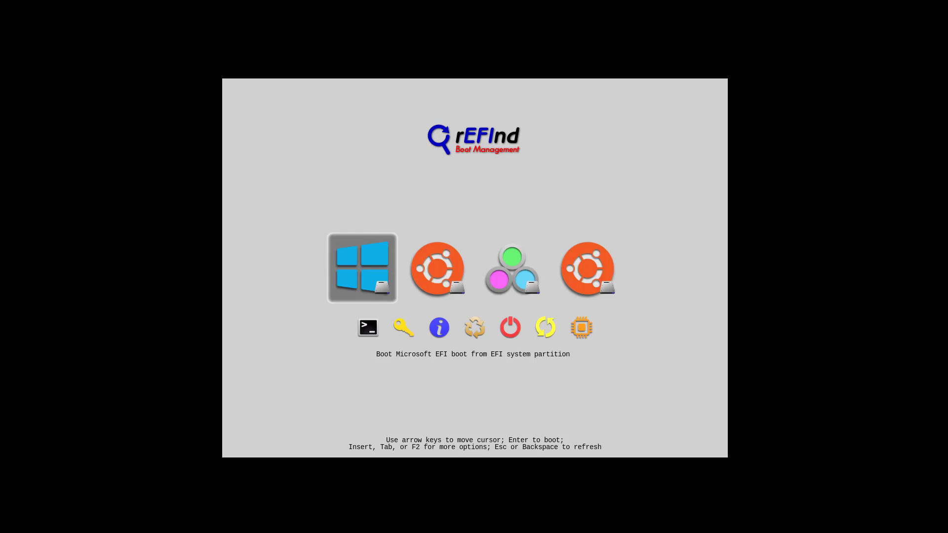
pyautogui.press('Right')
pyautogui.press('Right')
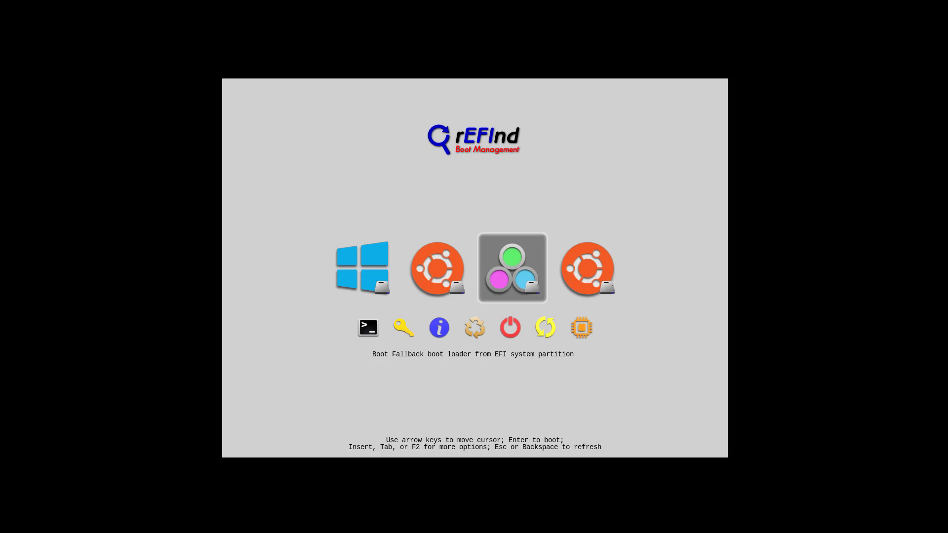
pyautogui.press('Left')
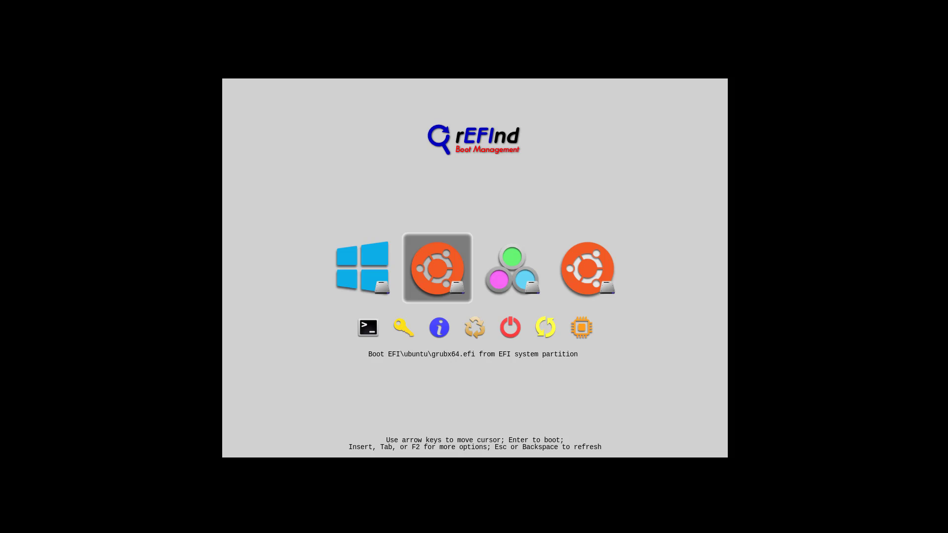
pyautogui.press('Right')
pyautogui.press('Right')
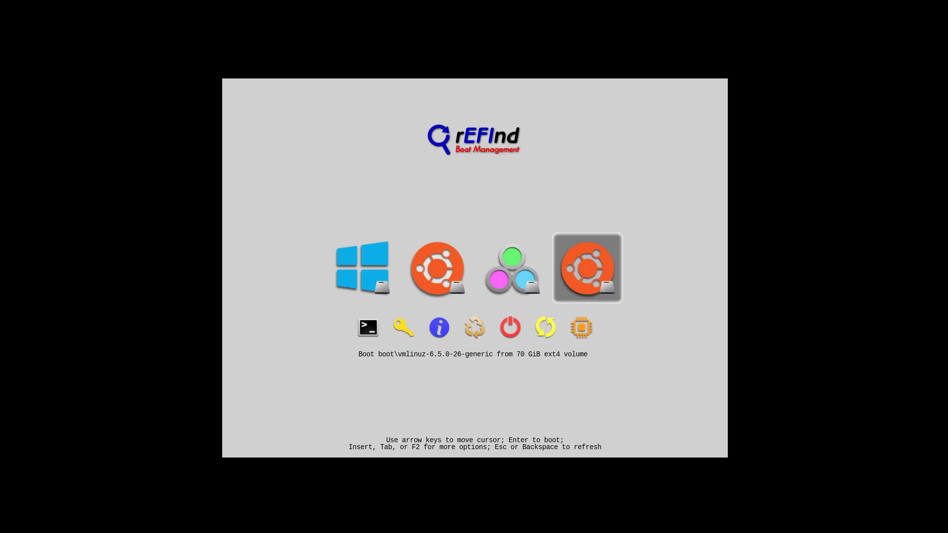
pyautogui.press('Left')
pyautogui.press('Left')
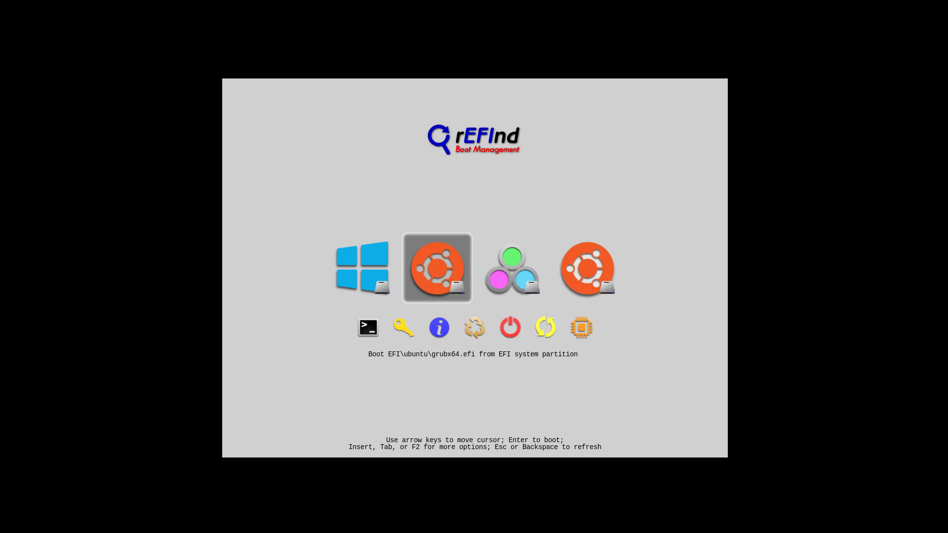
pyautogui.press('Right')
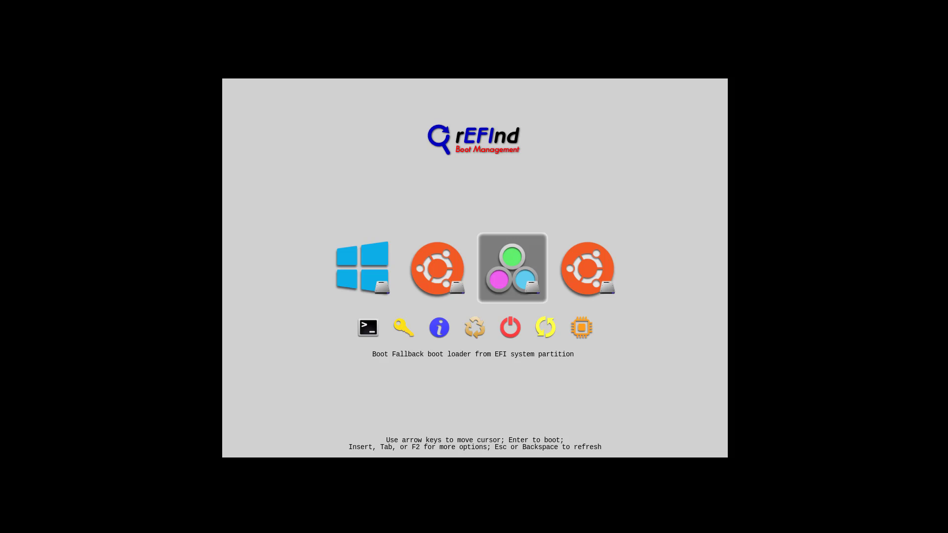
# - Hide the Fallback boot loader entry from the rEFInd menu
pyautogui.press('Delete')
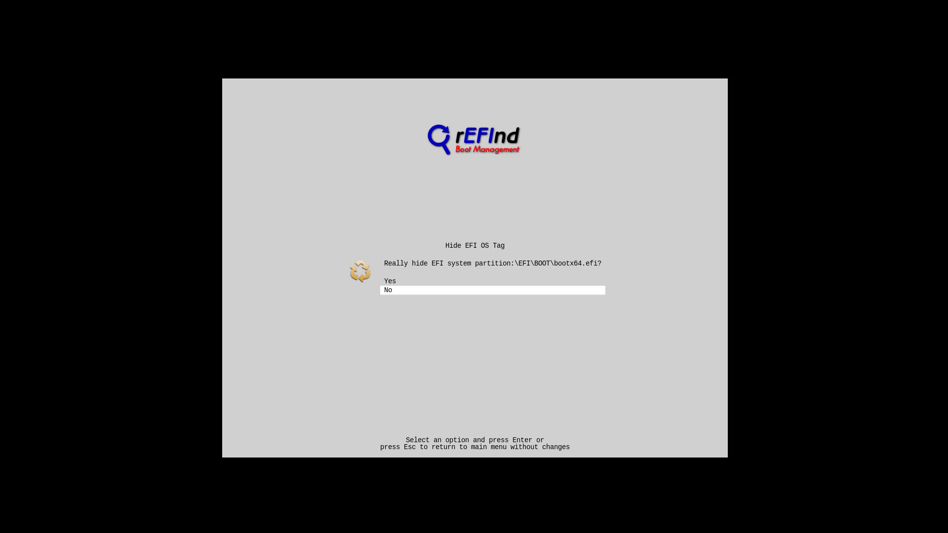
pyautogui.press('Up')
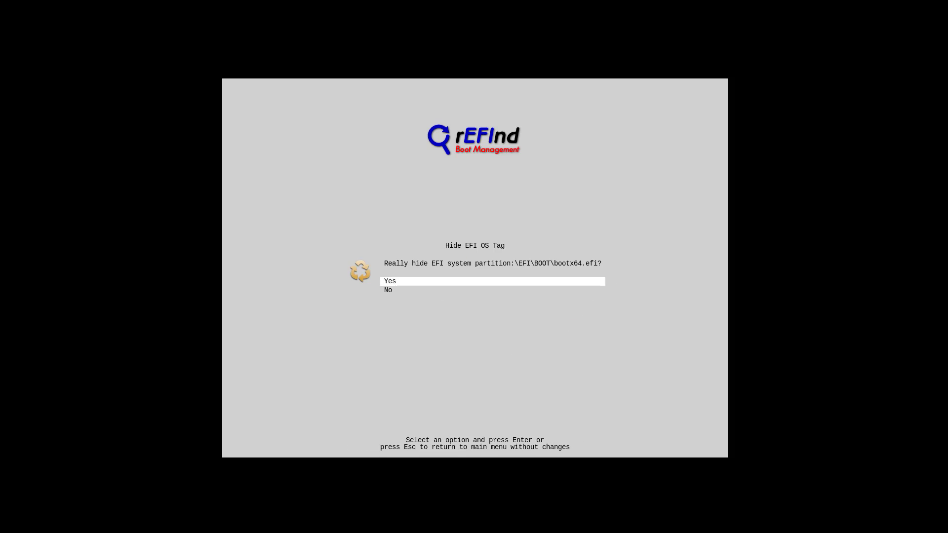
pyautogui.press('Return')
# - Hide the Ubuntu grubx64.efi entry, leaving Windows and the vmlinuz kernel entry
pyautogui.press('Left')
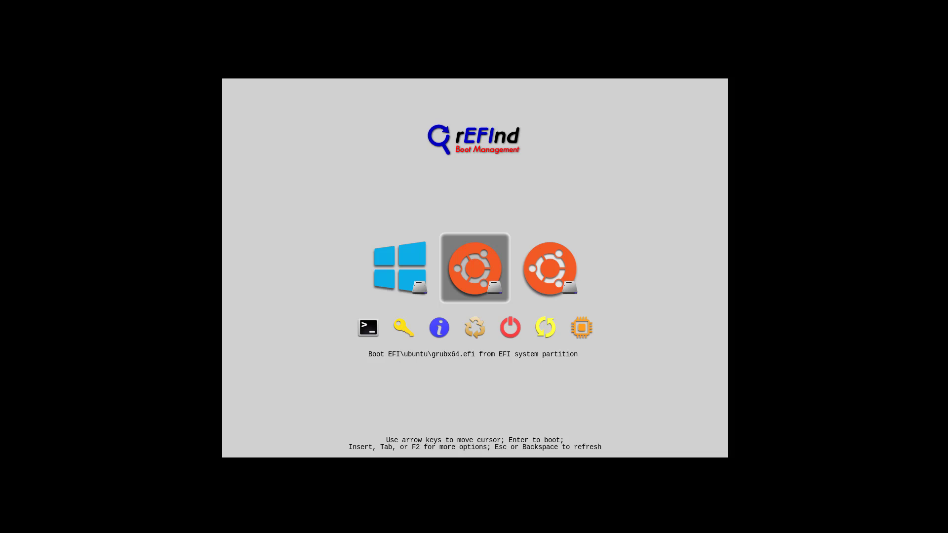
pyautogui.press('Delete')
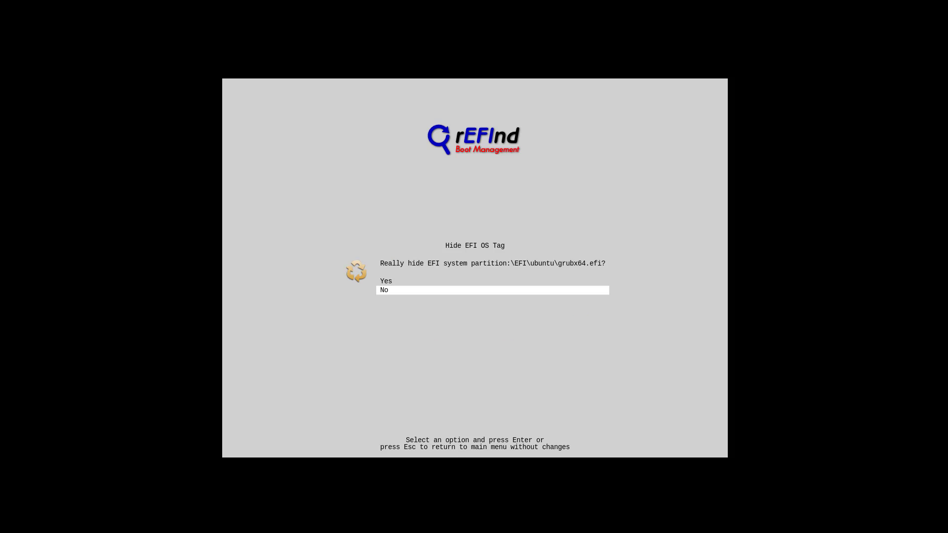
pyautogui.press('Up')
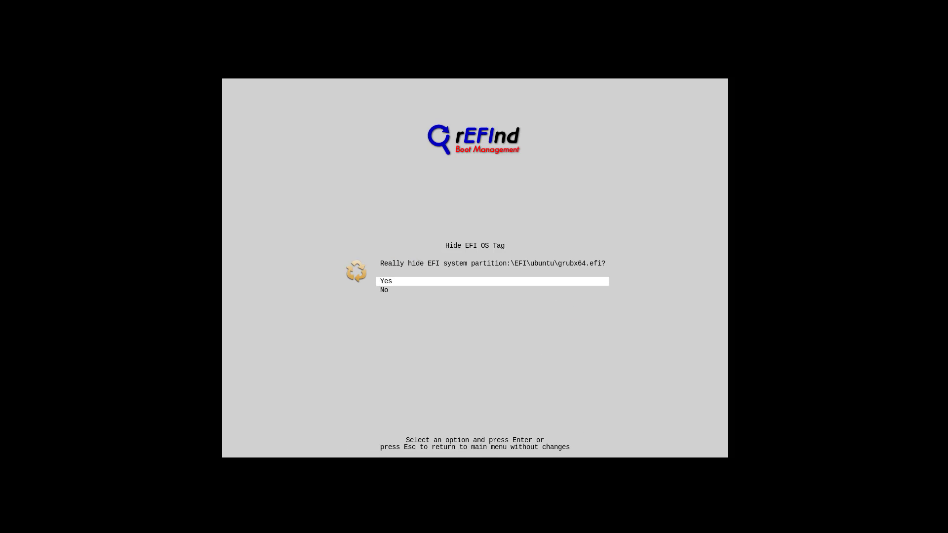
pyautogui.press('Return')
pyautogui.press('Left')
pyautogui.press('Right')
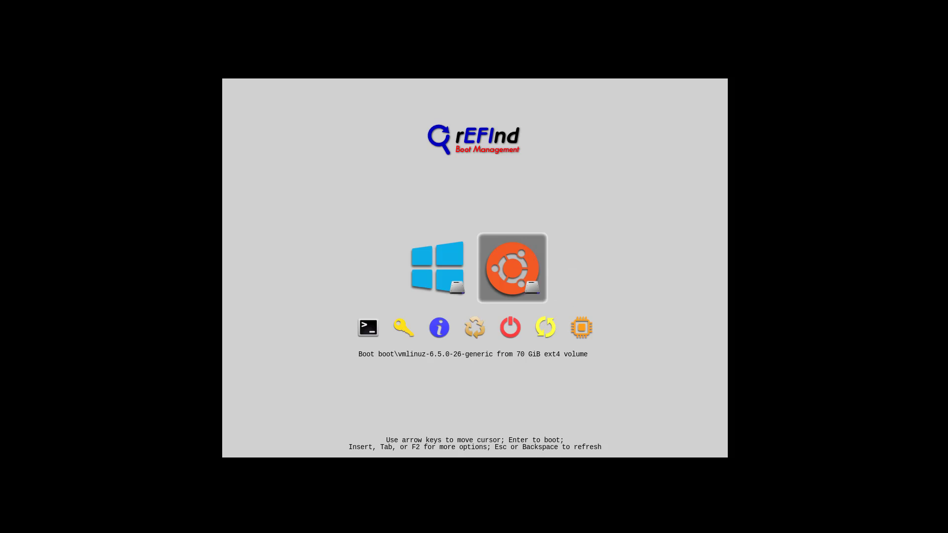
pyautogui.press('Left')
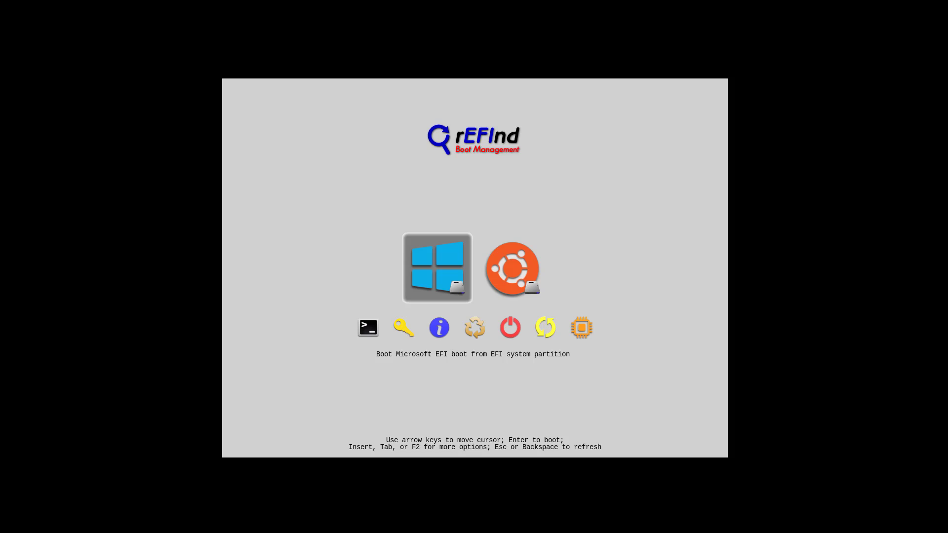
# - Boot the vmlinuz-6.5.0-26-generic Ubuntu kernel entry from rEFInd
pyautogui.press('Right')
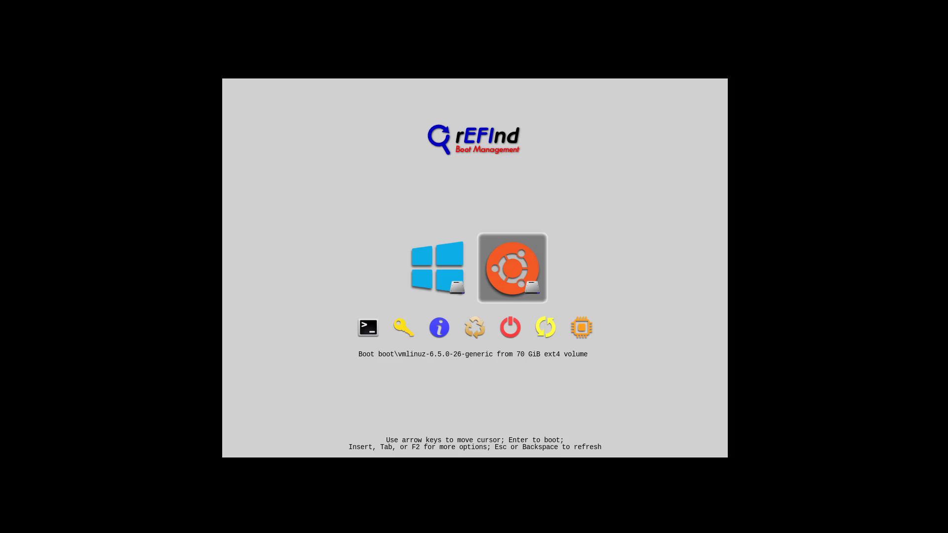
pyautogui.press('Left')
pyautogui.press('Right')
pyautogui.press('Left')
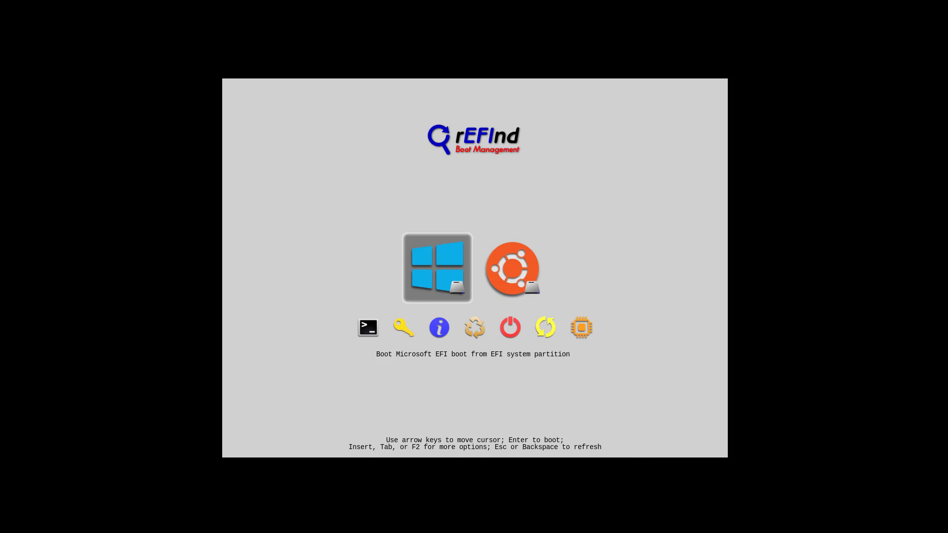
pyautogui.press('Right')
pyautogui.press('Return')
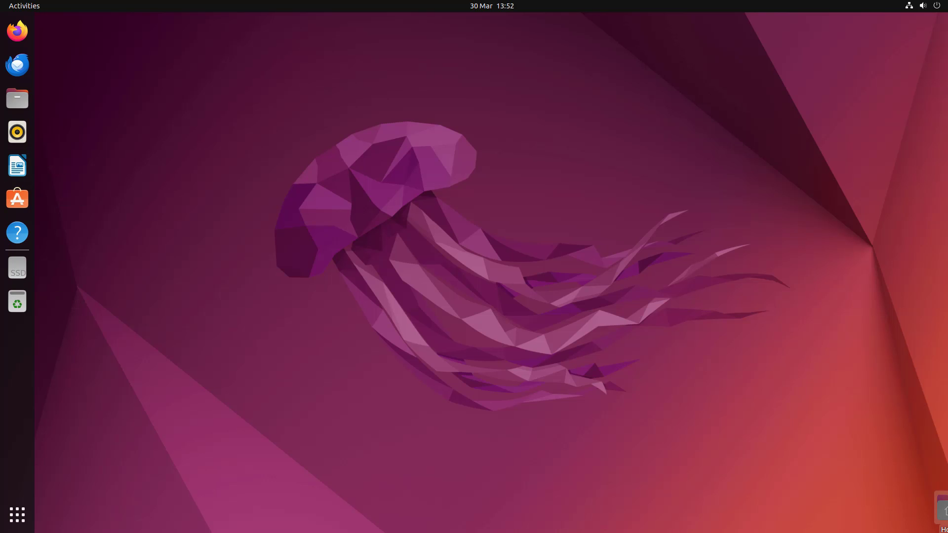
# - Restart Ubuntu via Power Off / Log Out > Restart and highlight Windows in rEFInd
pyautogui.click(937, 6)
pyautogui.click(868, 127)
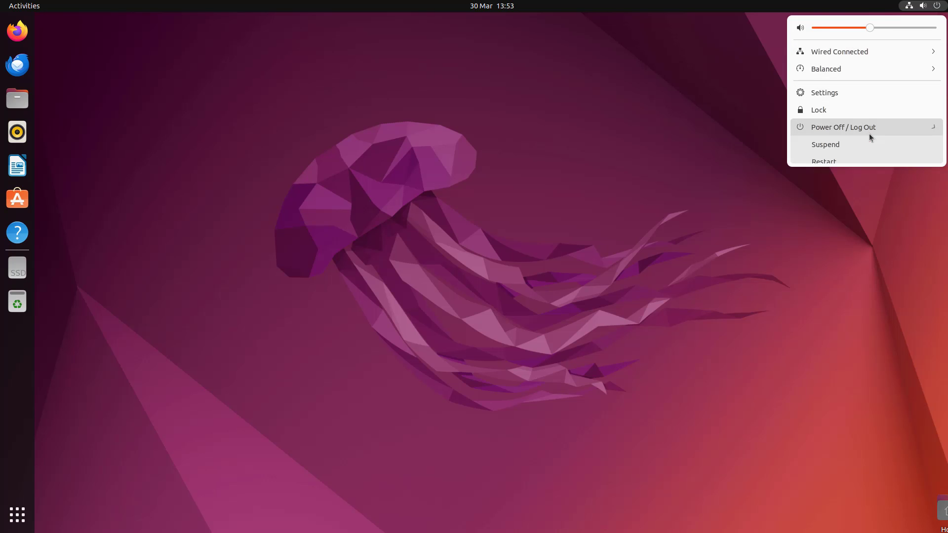
pyautogui.click(833, 164)
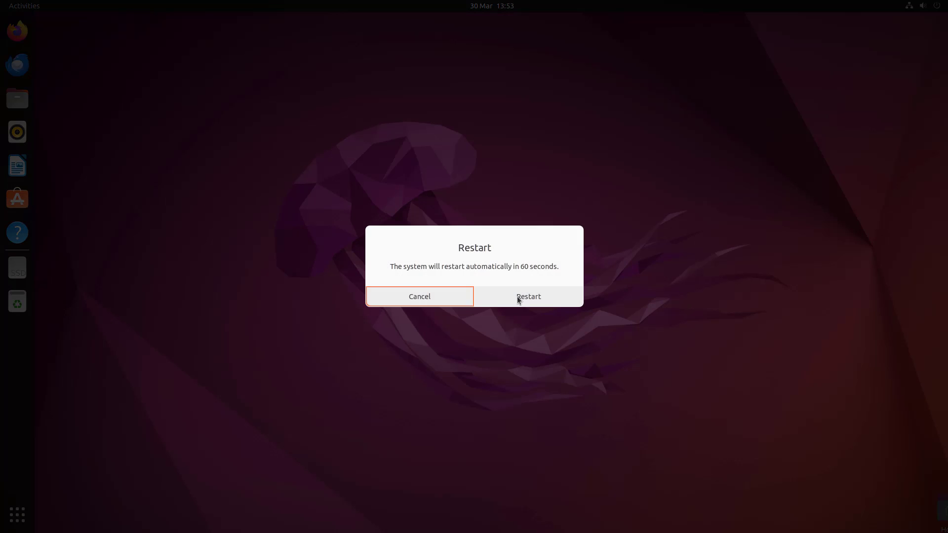
pyautogui.click(518, 298)
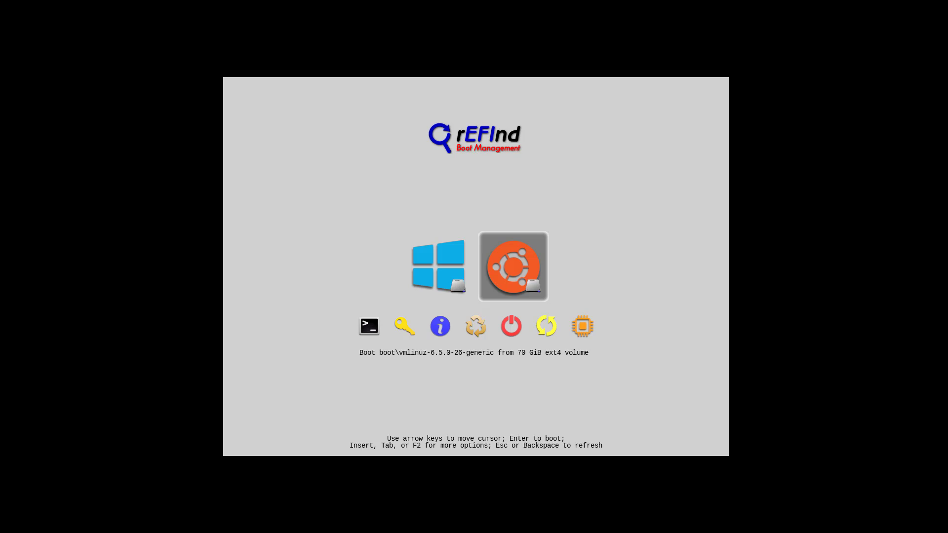
pyautogui.press('Left')
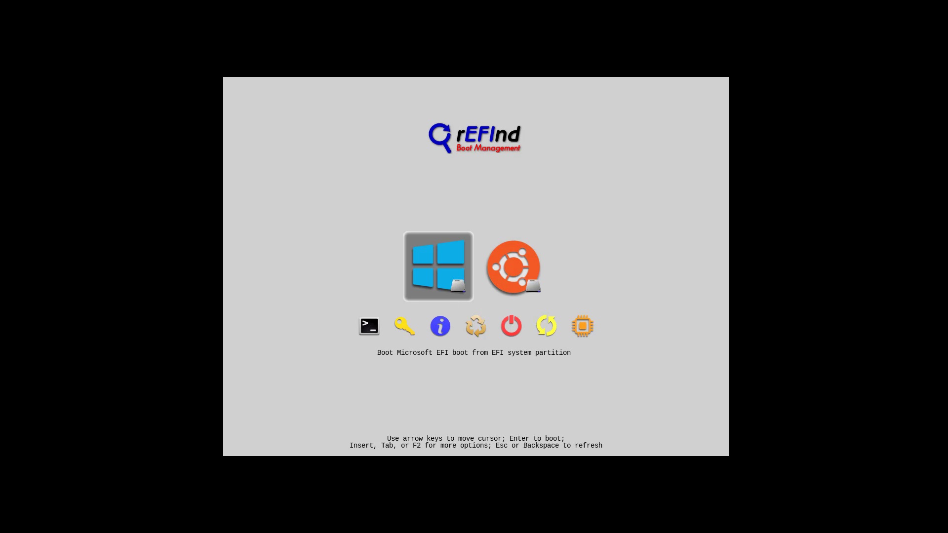
# - View the About rEFInd information and the hidden tags list without restoring anything
pyautogui.press('Down')
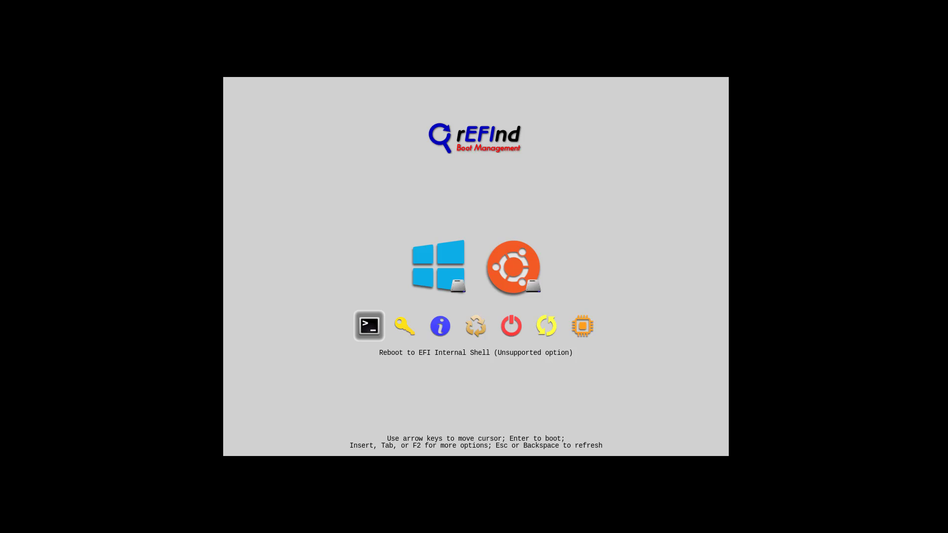
pyautogui.press('Right')
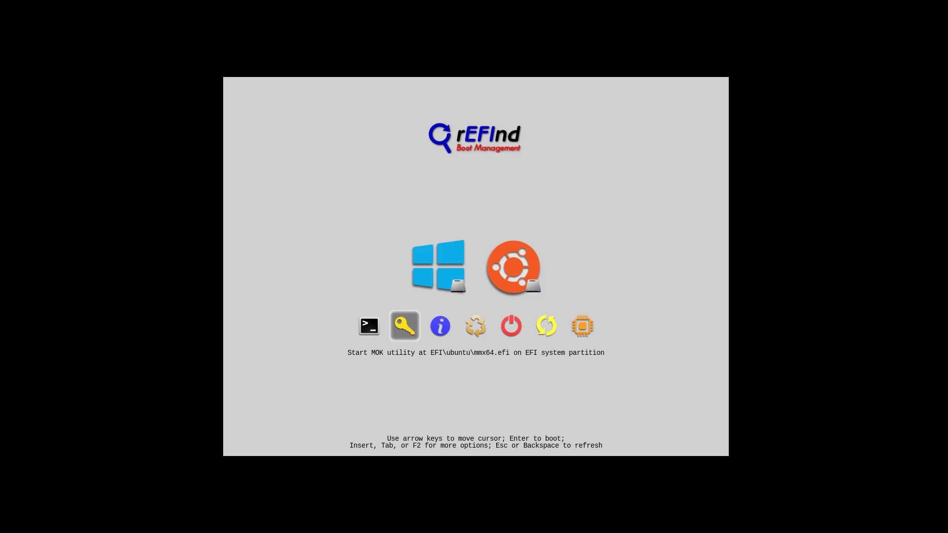
pyautogui.press('Right')
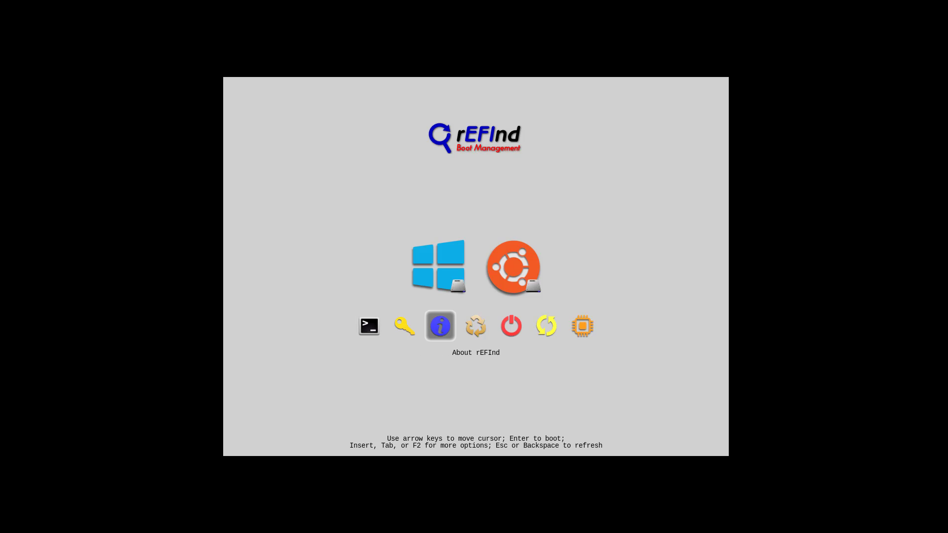
pyautogui.press('Return')
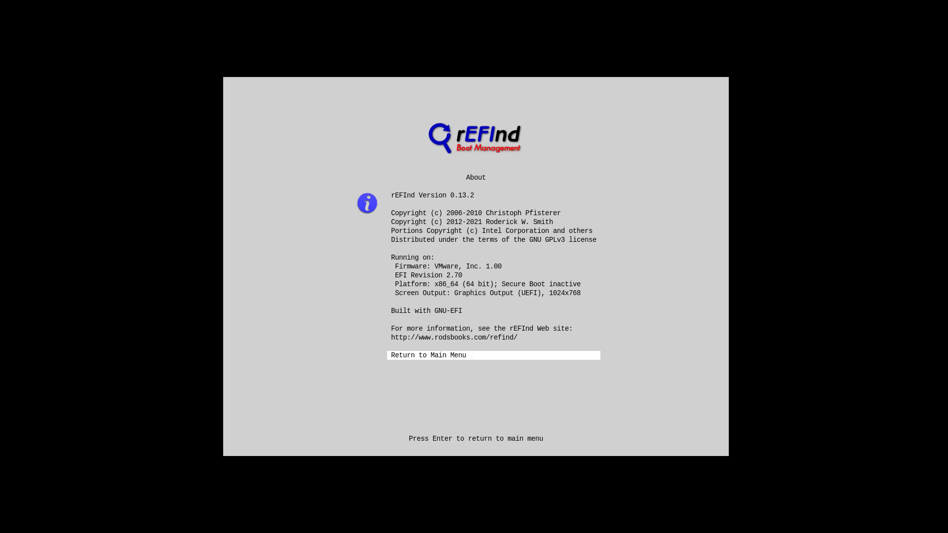
pyautogui.press('Return')
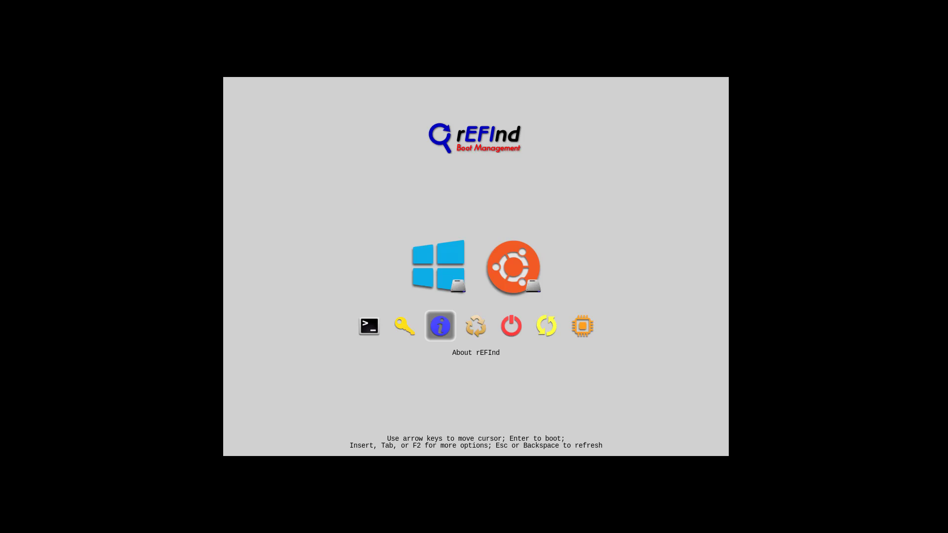
pyautogui.press('Right')
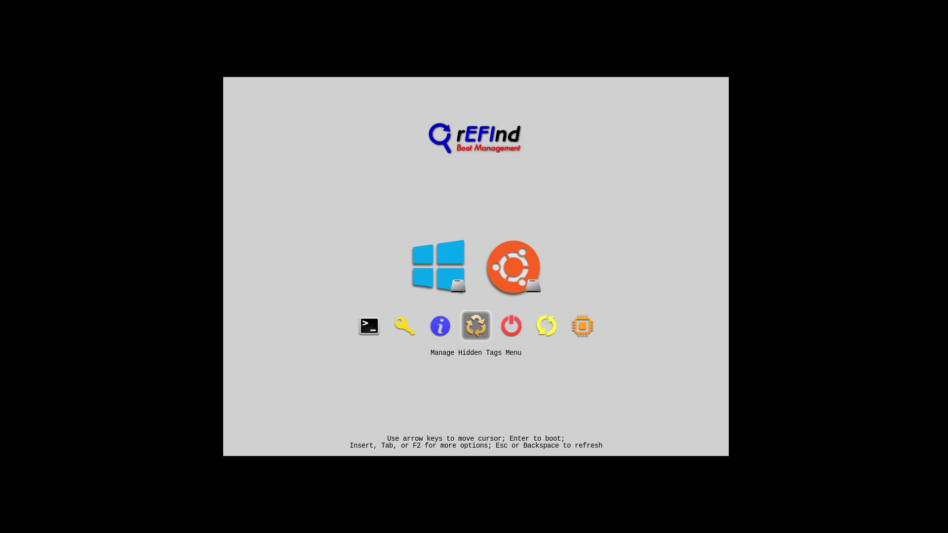
pyautogui.press('Return')
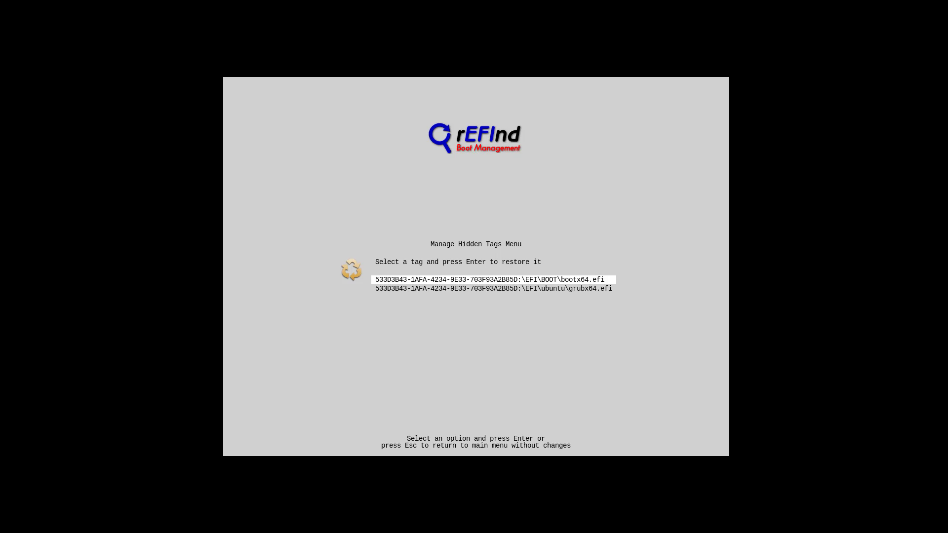
pyautogui.press('Escape')
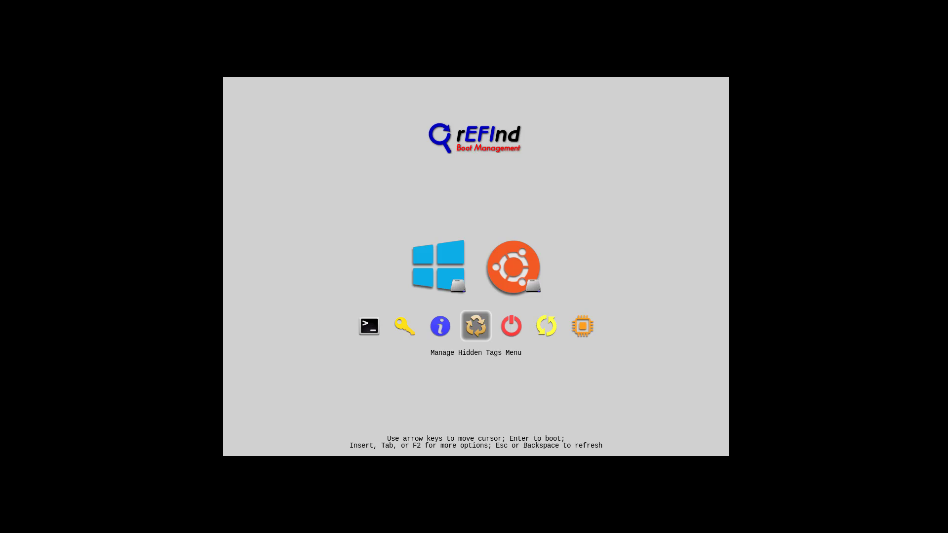
# - Boot Windows 11 from the rEFInd Windows entry
pyautogui.press('Right')
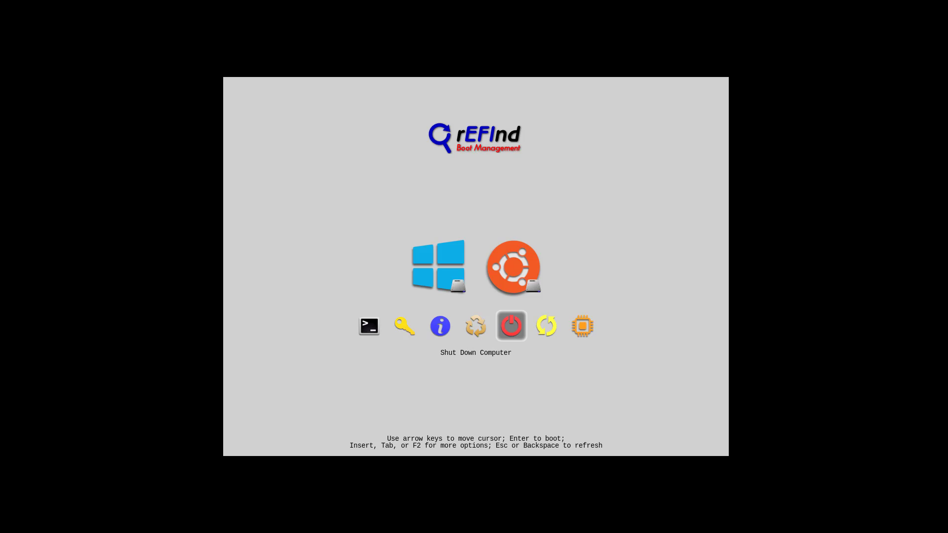
pyautogui.press('Right')
pyautogui.press('Right')
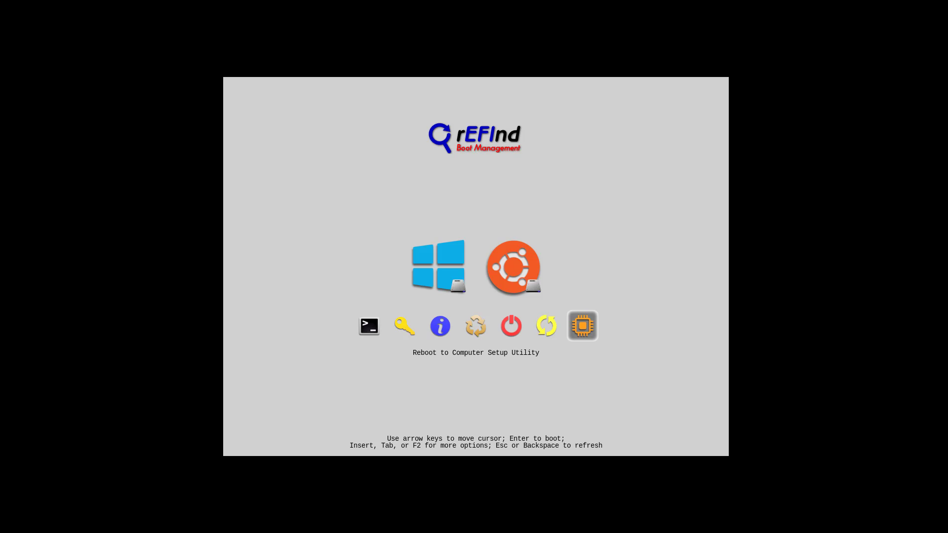
pyautogui.press('Left')
pyautogui.press('Up')
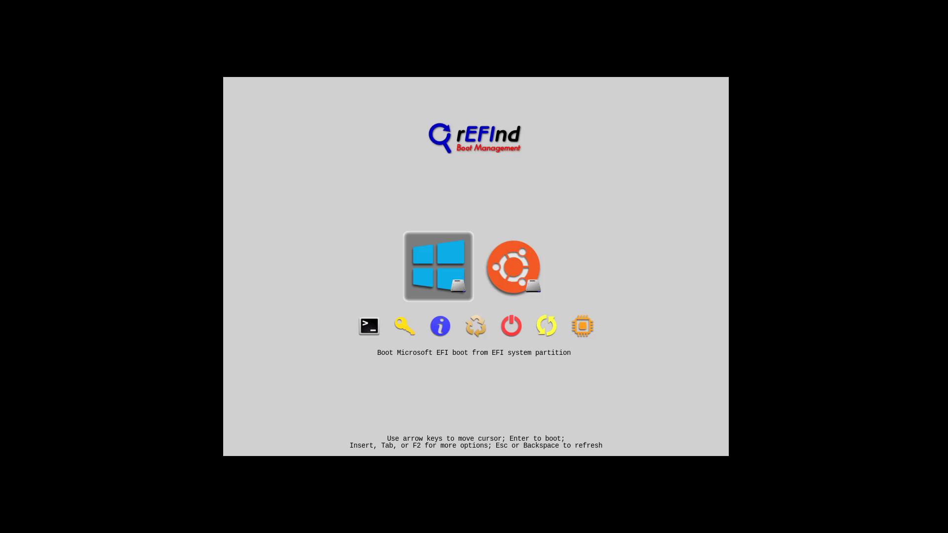
pyautogui.press('Return')
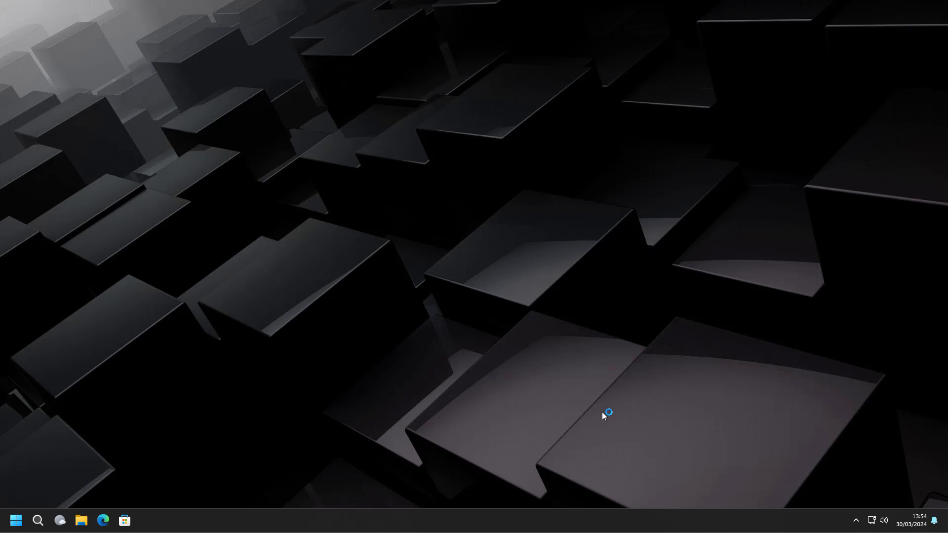
# - Restart Windows 11 and pick the Ubuntu entry in the rEFInd menu to boot Ubuntu
pyautogui.click(16, 521)
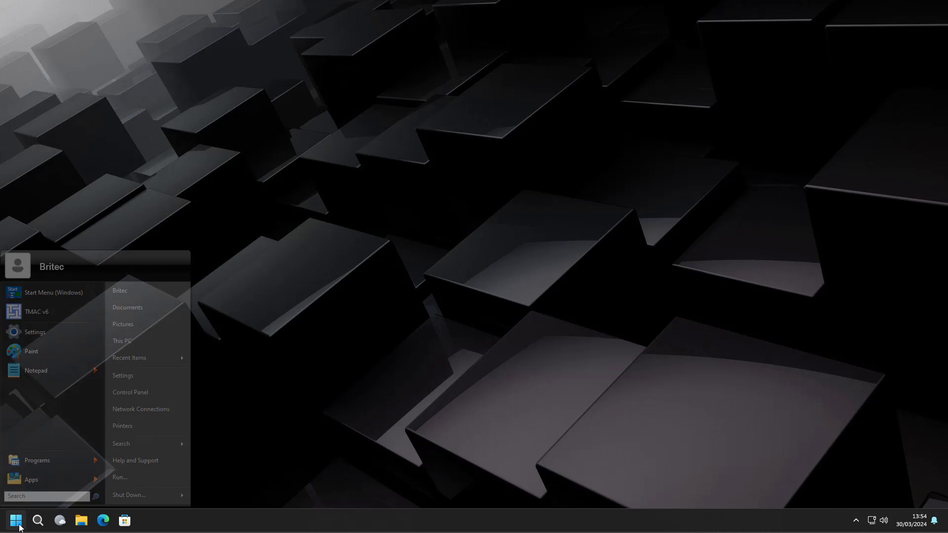
pyautogui.click(178, 494)
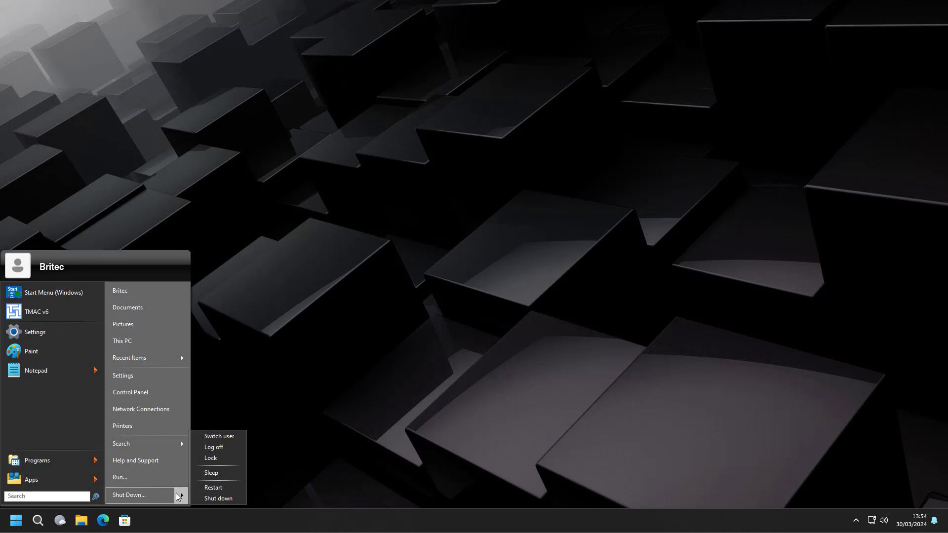
pyautogui.click(218, 490)
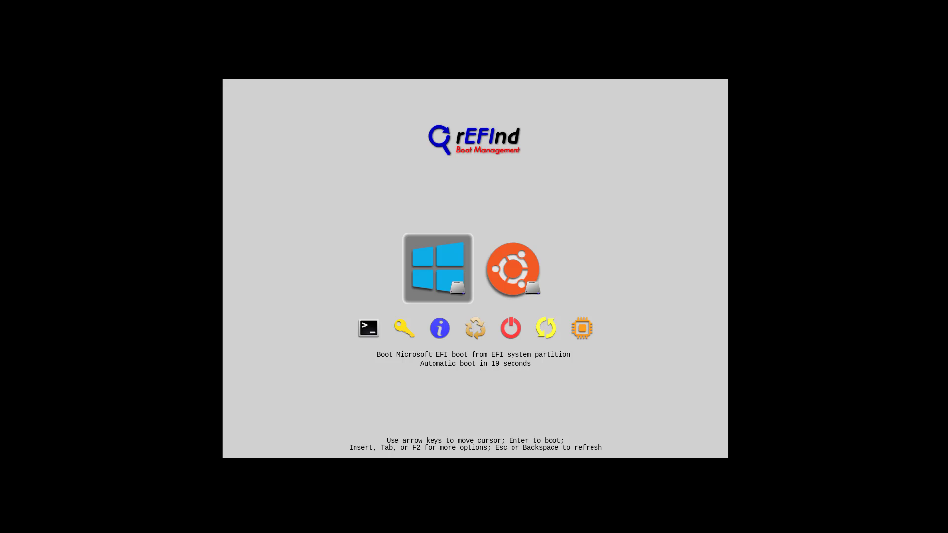
pyautogui.press('Right')
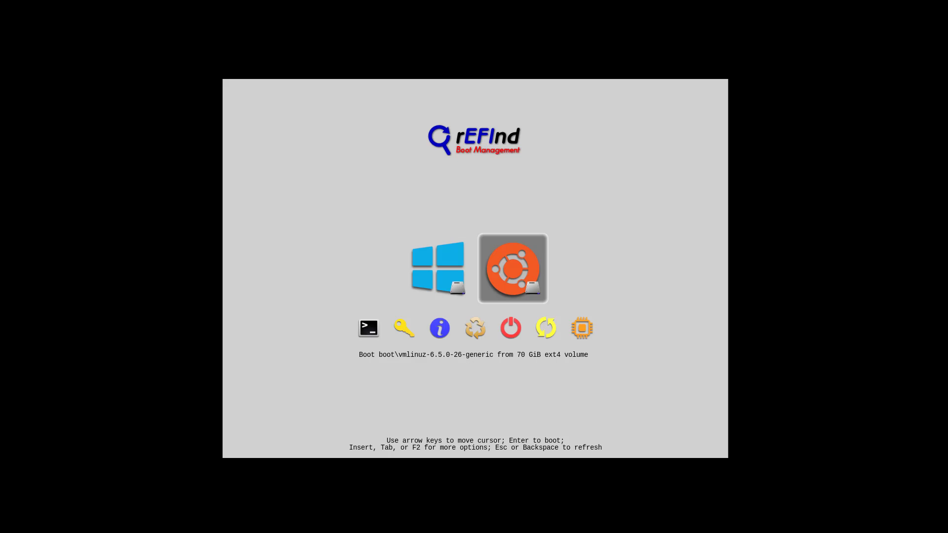
pyautogui.press('Return')
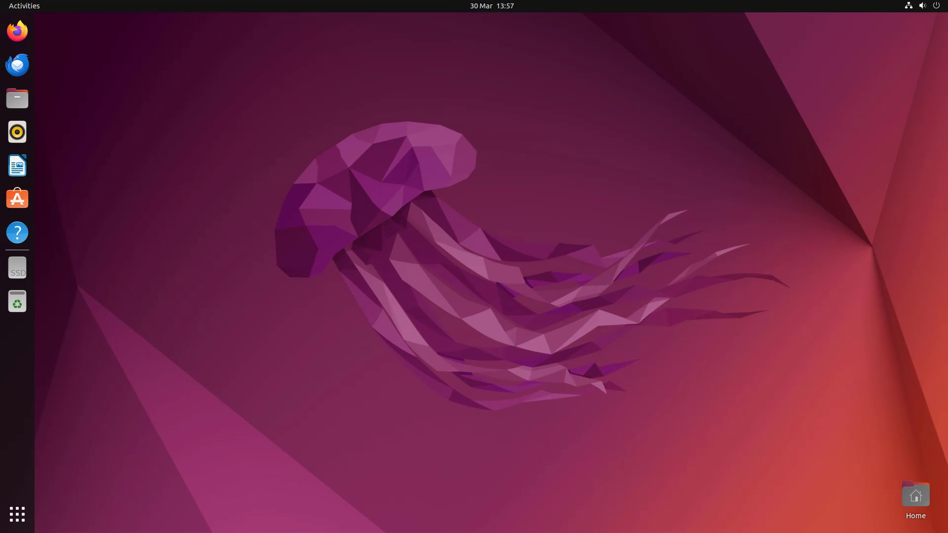
# - Open Files and browse Other Locations > Computer into the /boot folder
pyautogui.click(20, 101)
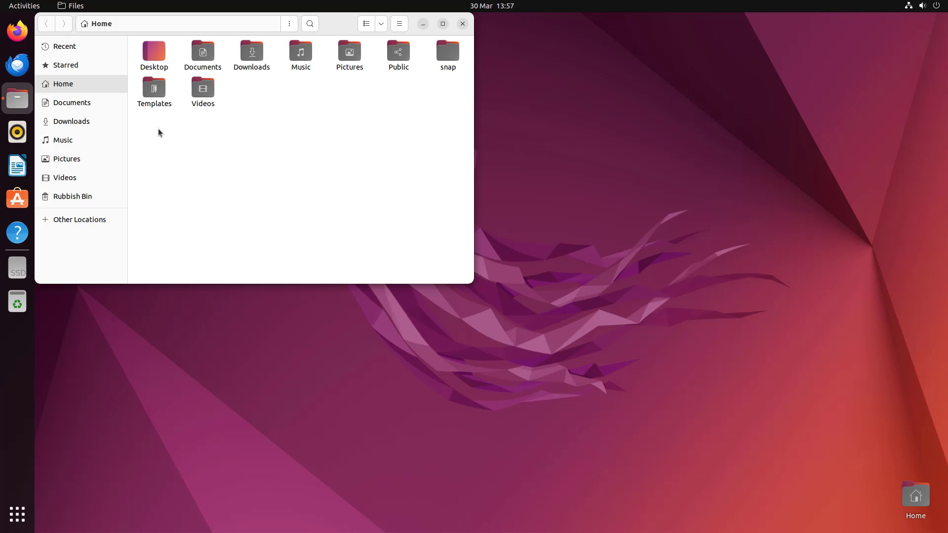
pyautogui.click(91, 226)
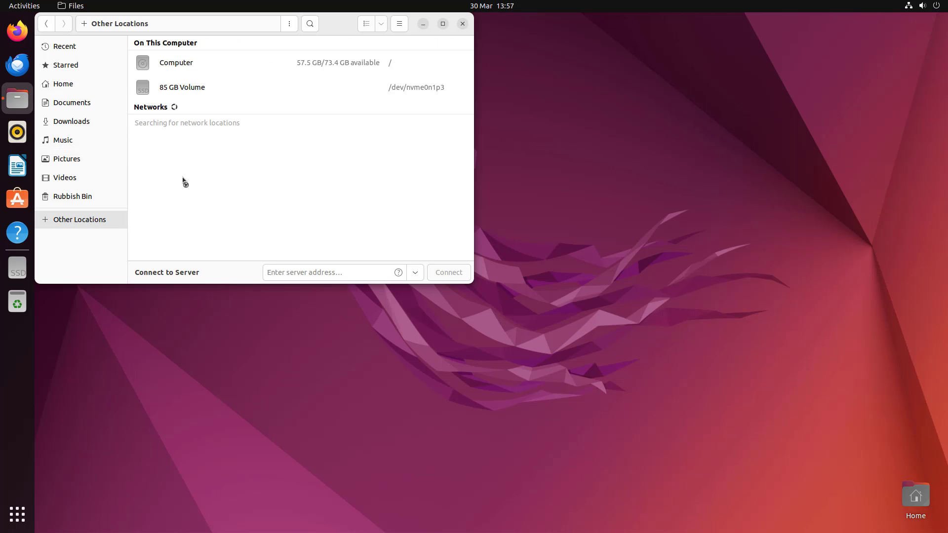
pyautogui.click(169, 64)
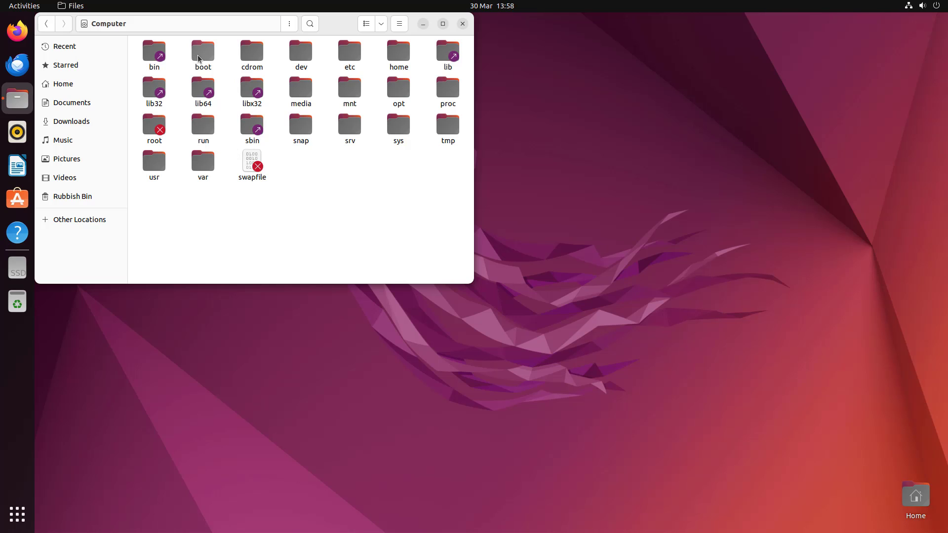
pyautogui.click(198, 57)
pyautogui.doubleClick(198, 57)
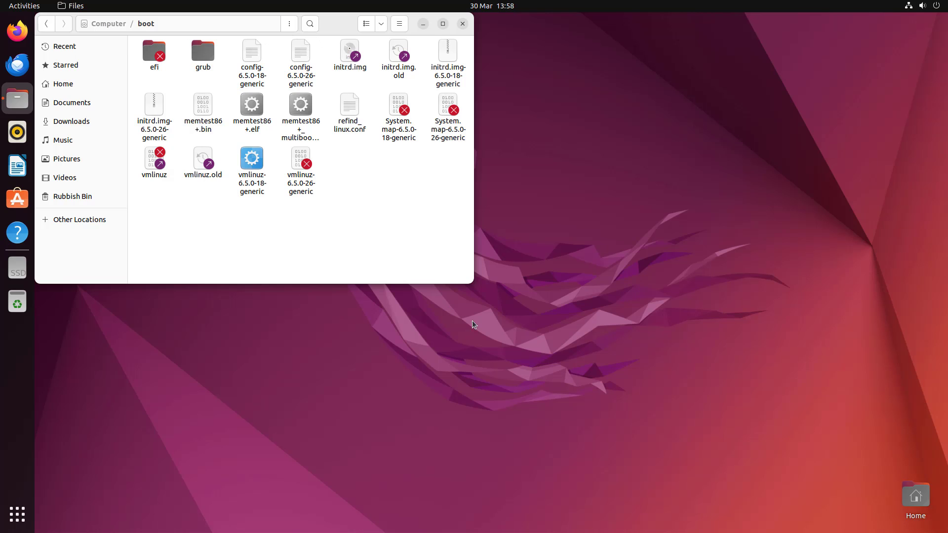
# - Enlarge the Files window and open /boot/efi after entering the administrator password
pyautogui.moveTo(474, 286); pyautogui.dragTo(681, 452)
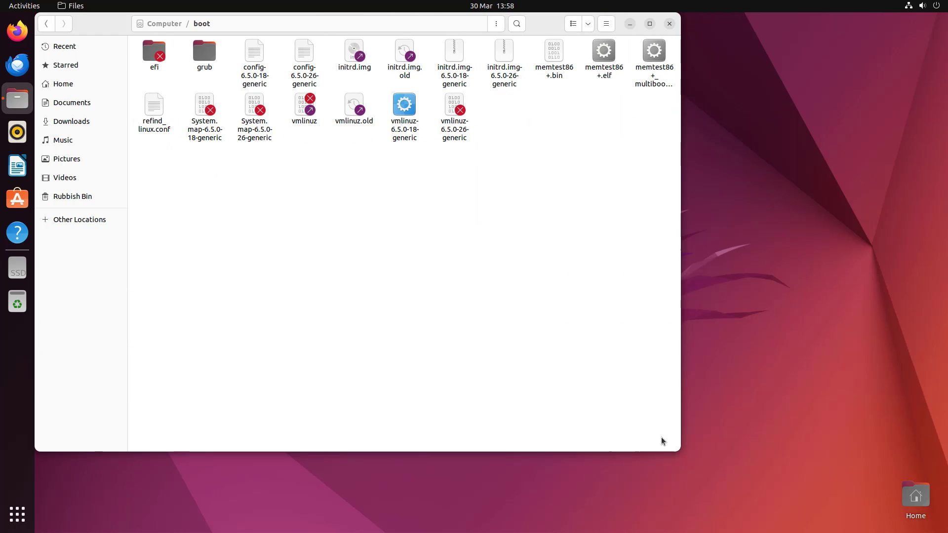
pyautogui.doubleClick(151, 56)
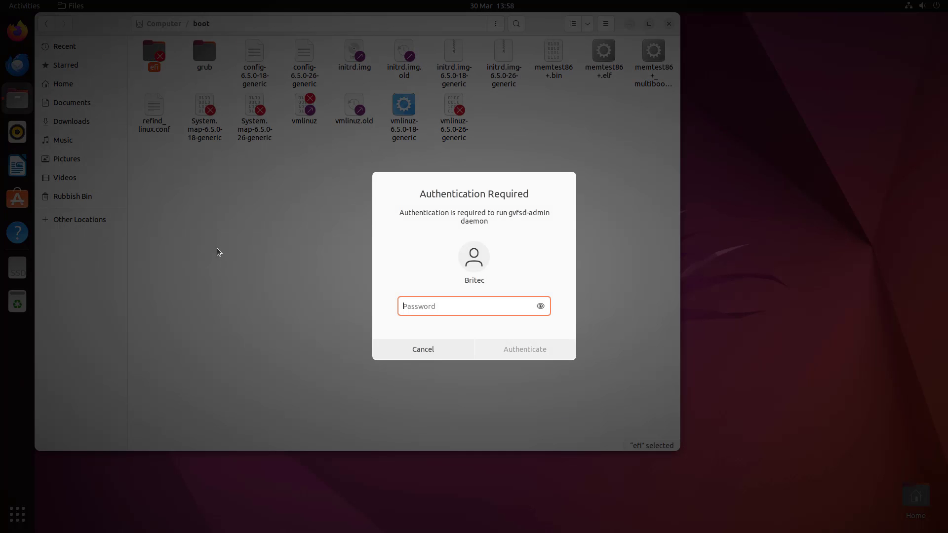
pyautogui.write('••••••')
pyautogui.click(524, 349)
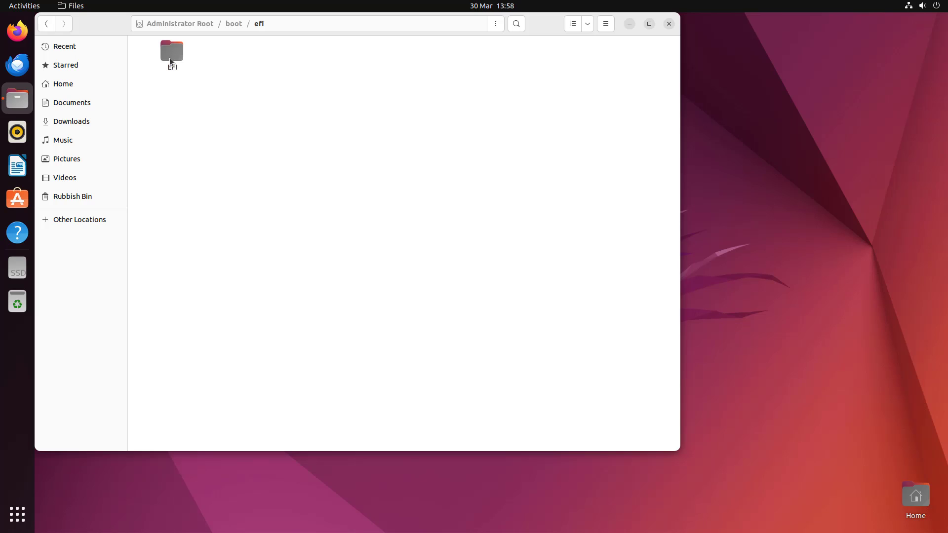
# - Browse into EFI/refind, peek at the icons folder, and select refind.conf
pyautogui.doubleClick(169, 58)
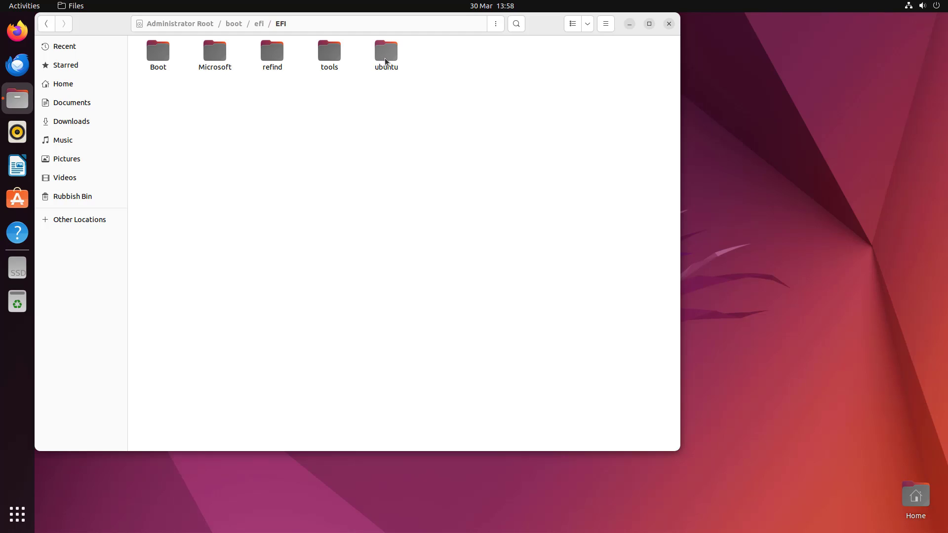
pyautogui.click(265, 58)
pyautogui.doubleClick(276, 58)
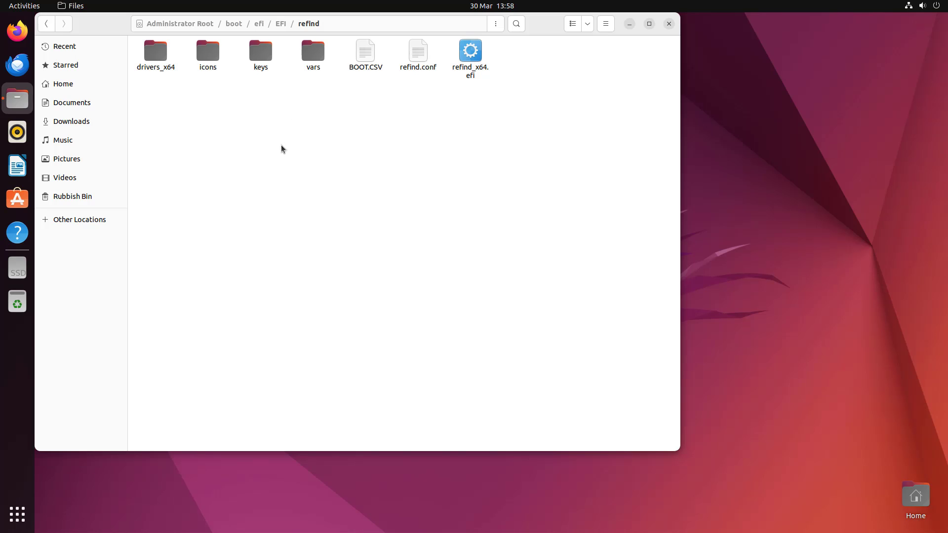
pyautogui.click(205, 54)
pyautogui.doubleClick(205, 54)
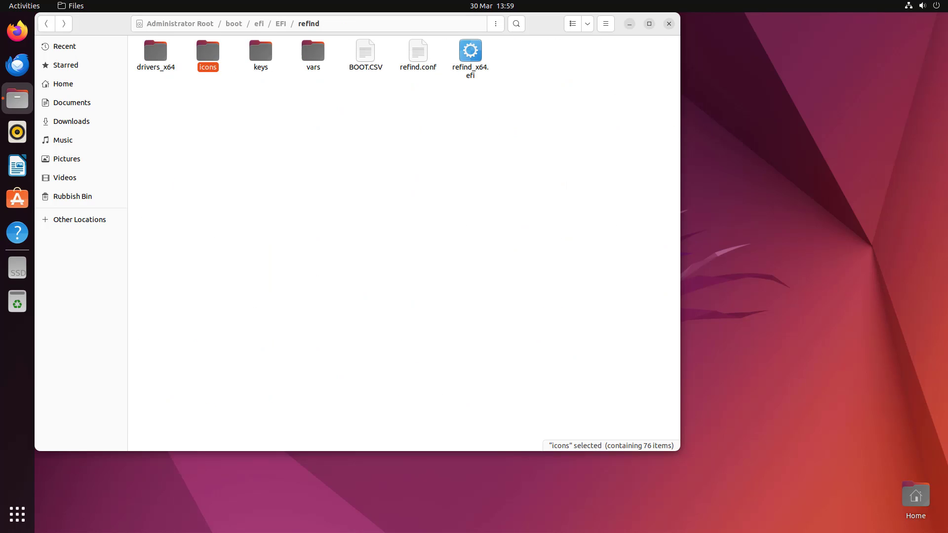
pyautogui.doubleClick(207, 51)
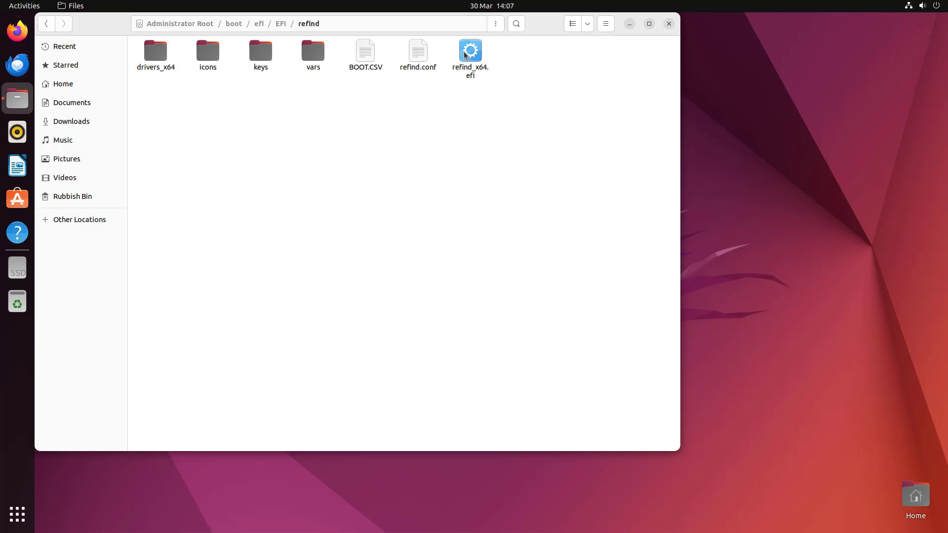
pyautogui.click(422, 58)
# - Open refind.conf in Text Editor, authenticating with the administrator password
pyautogui.doubleClick(421, 55)
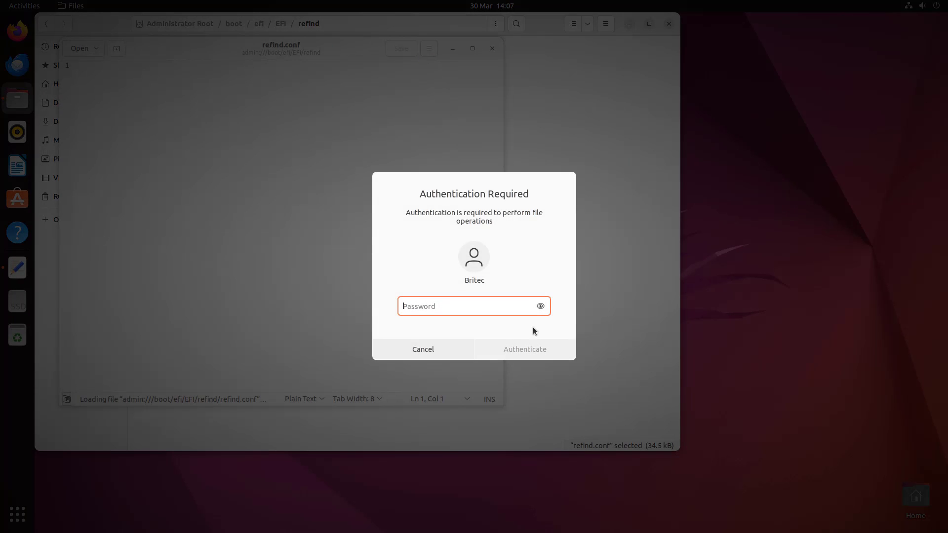
pyautogui.write('******')
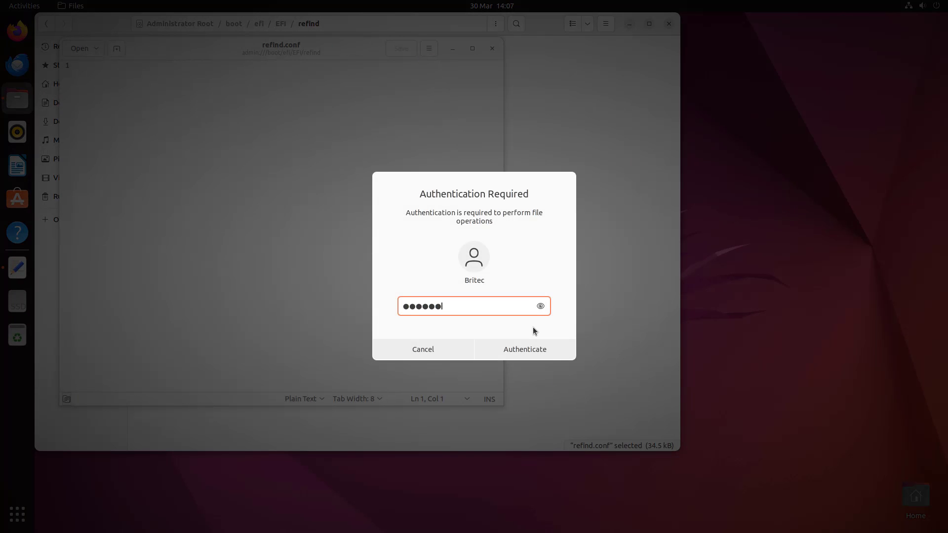
pyautogui.press('Return')
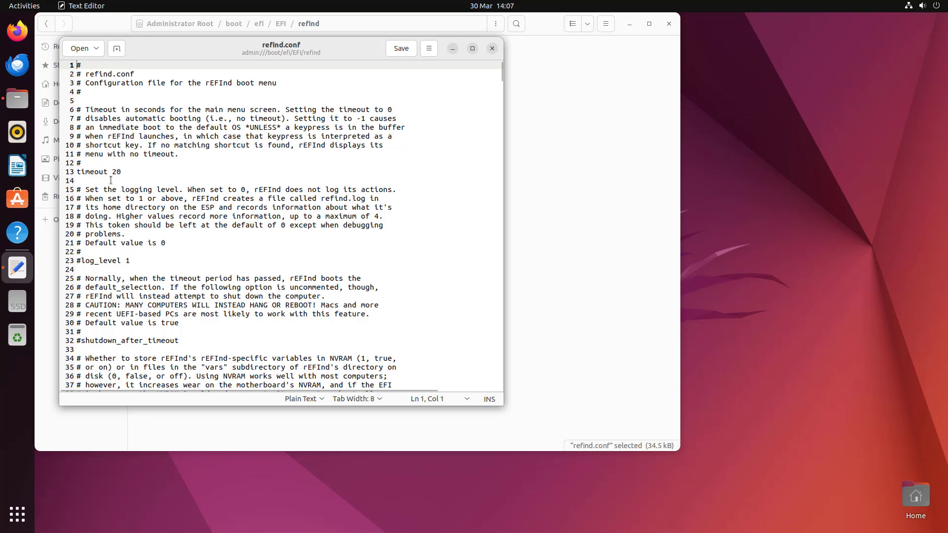
# - Change the refind.conf line 'timeout 20' to 'timeout 30'
pyautogui.click(80, 127)
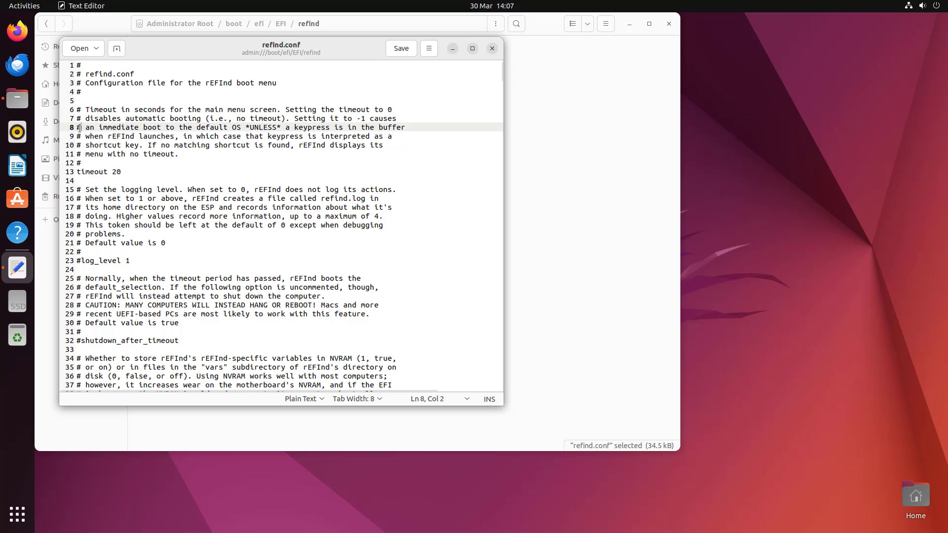
pyautogui.click(84, 197)
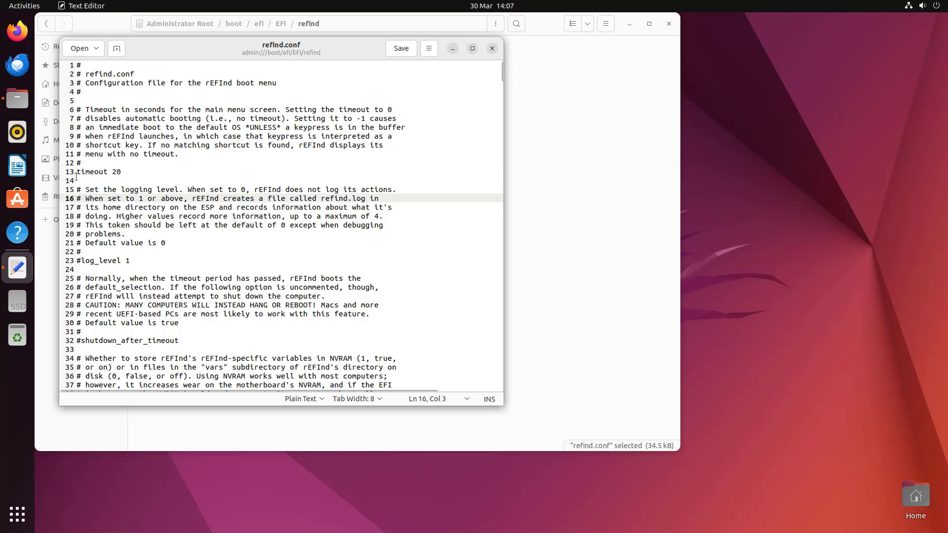
pyautogui.click(77, 180)
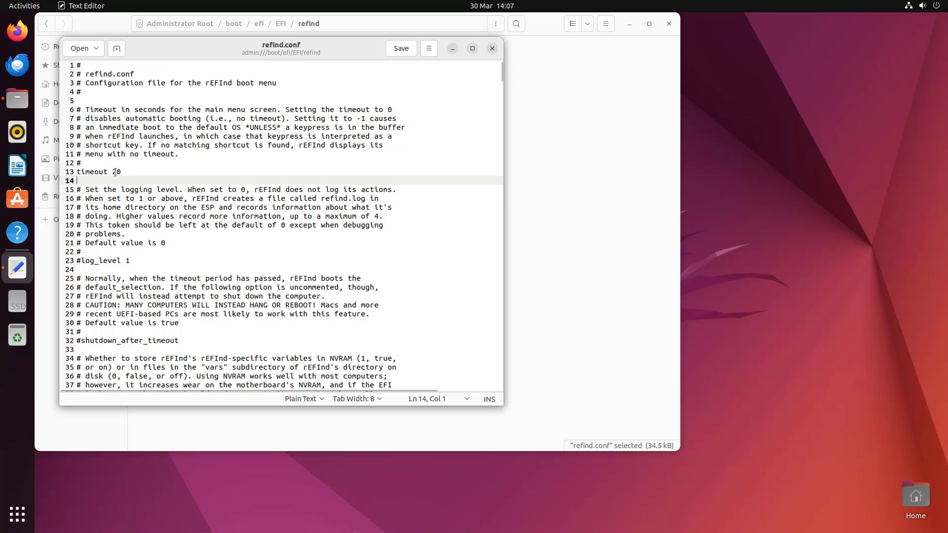
pyautogui.click(115, 171)
pyautogui.moveTo(115, 172); pyautogui.dragTo(112, 171)
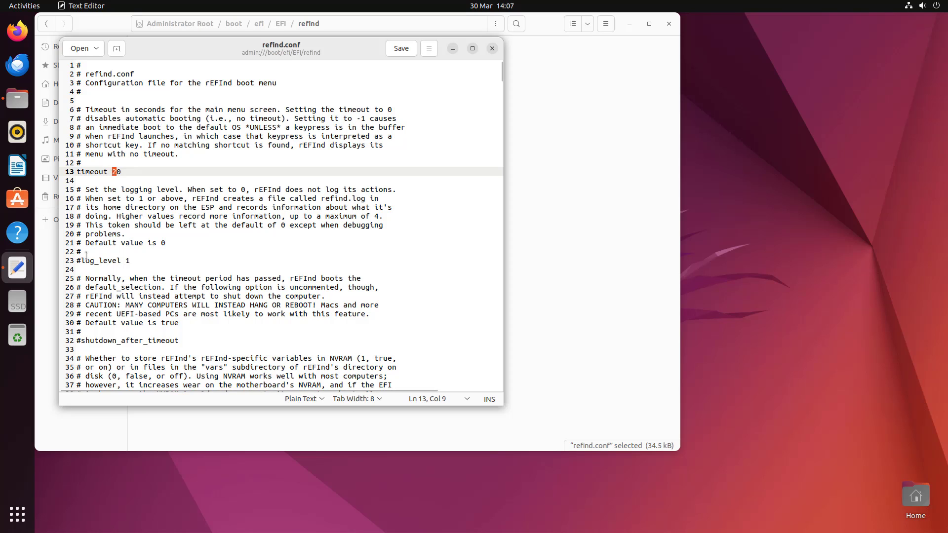
pyautogui.write('3')
pyautogui.scroll(-3, 240, 268)
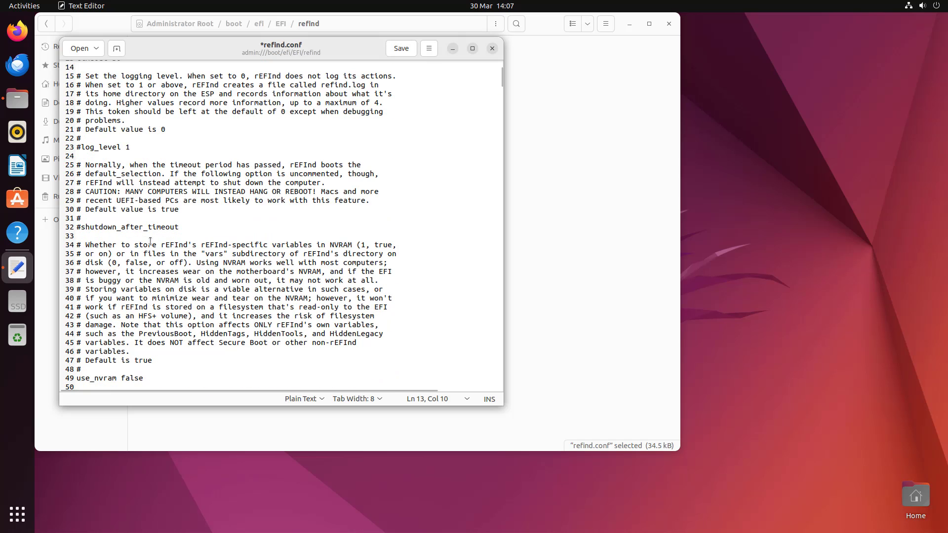
pyautogui.scroll(-2, 168, 246)
pyautogui.scroll(-13, 167, 246)
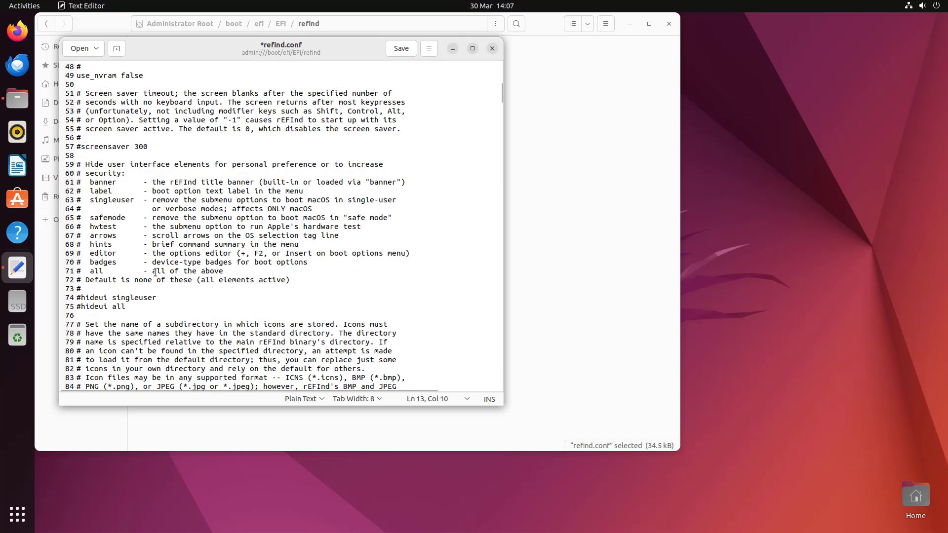
pyautogui.scroll(-4, 154, 274)
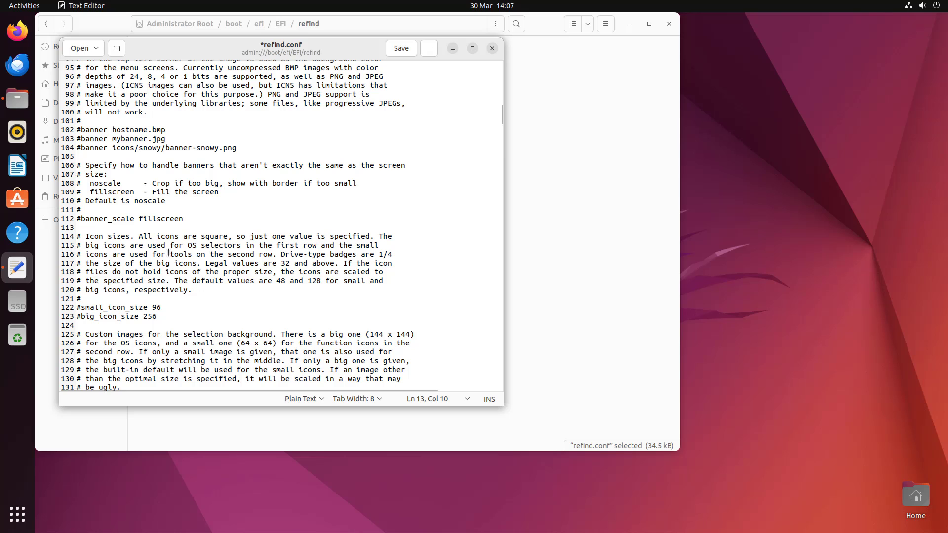
# - Save refind.conf and close the Text Editor
pyautogui.click(401, 51)
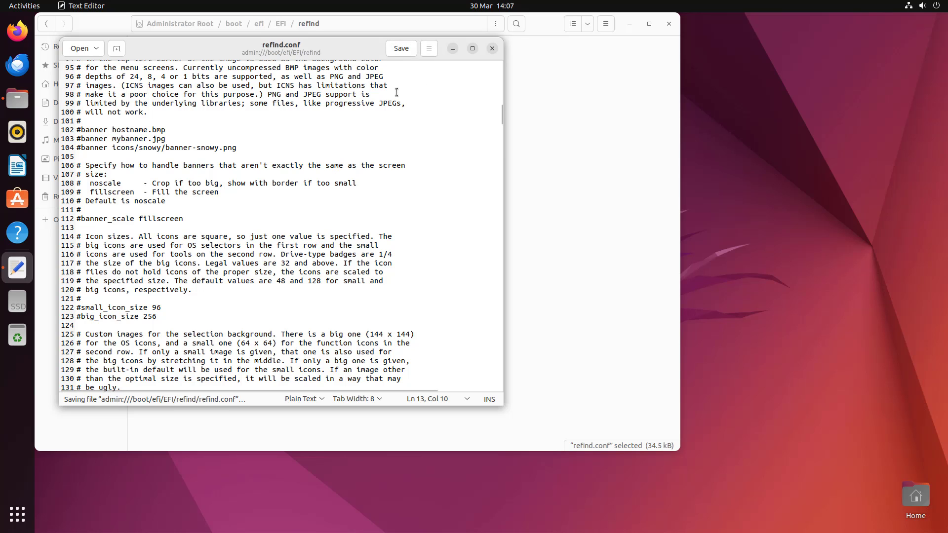
pyautogui.scroll(-7, 329, 271)
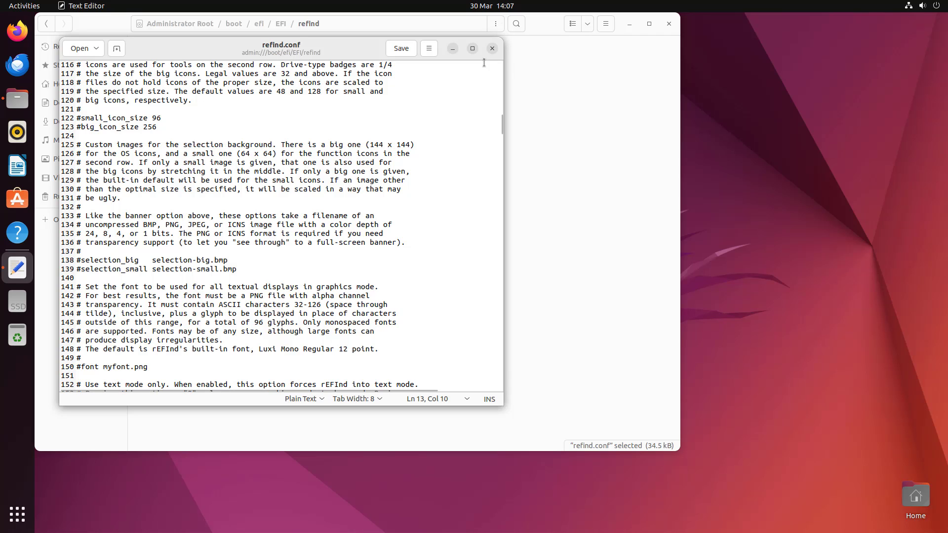
pyautogui.click(492, 48)
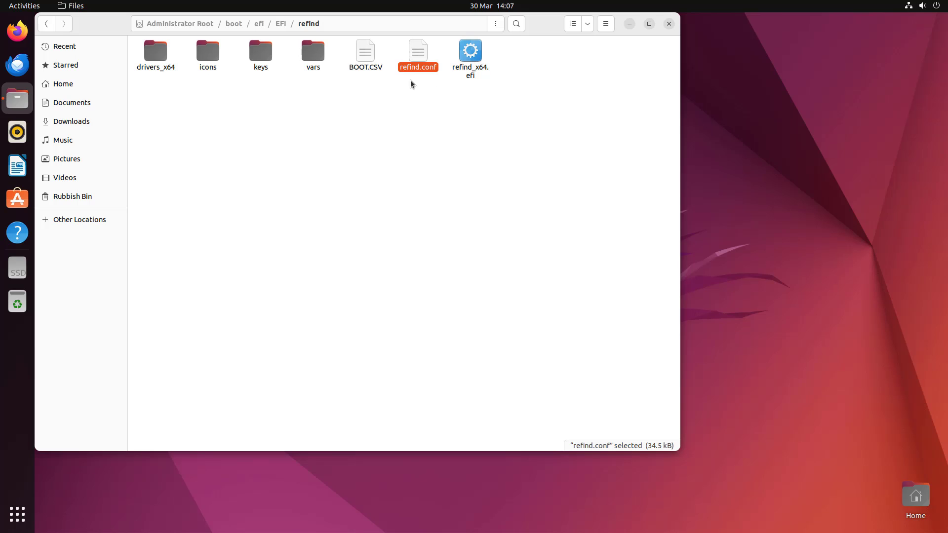
# - Look through the rEFInd icons folder, then close the Files window
pyautogui.doubleClick(202, 57)
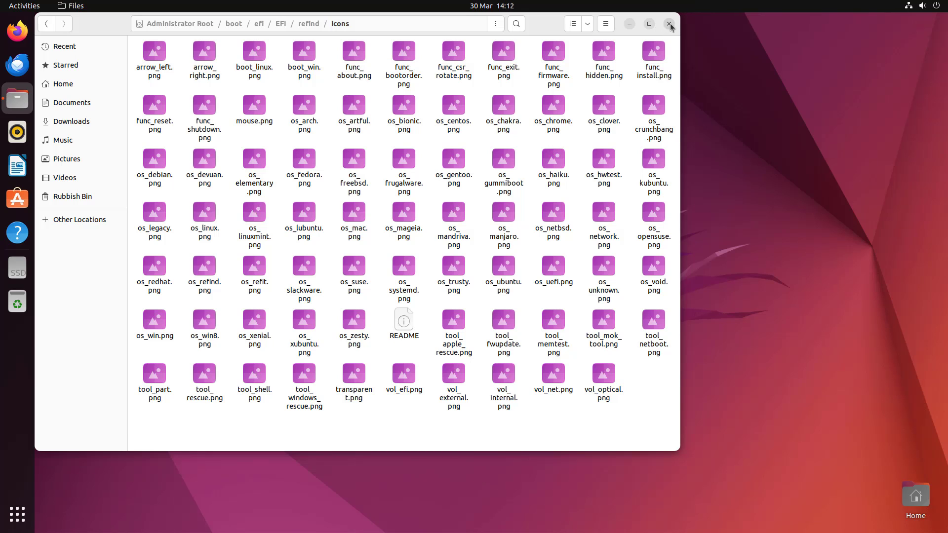
pyautogui.click(668, 24)
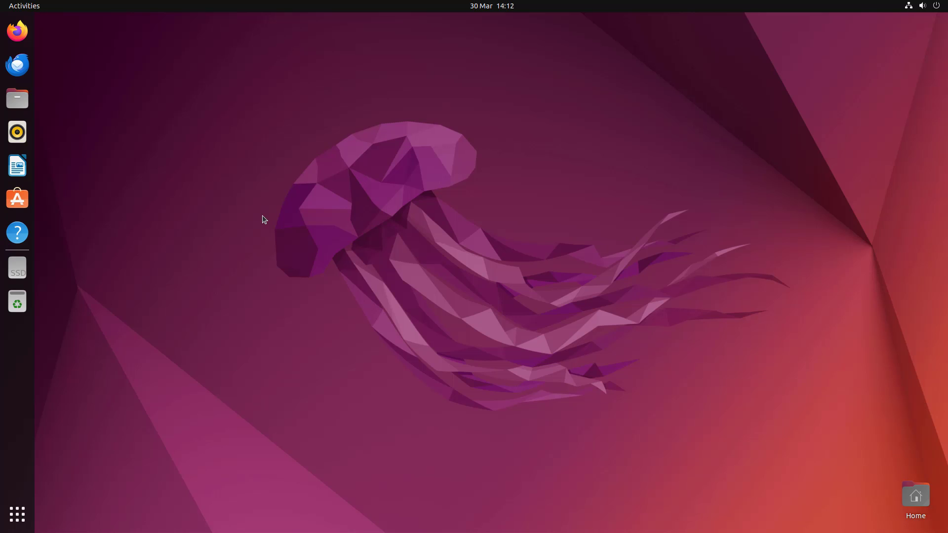